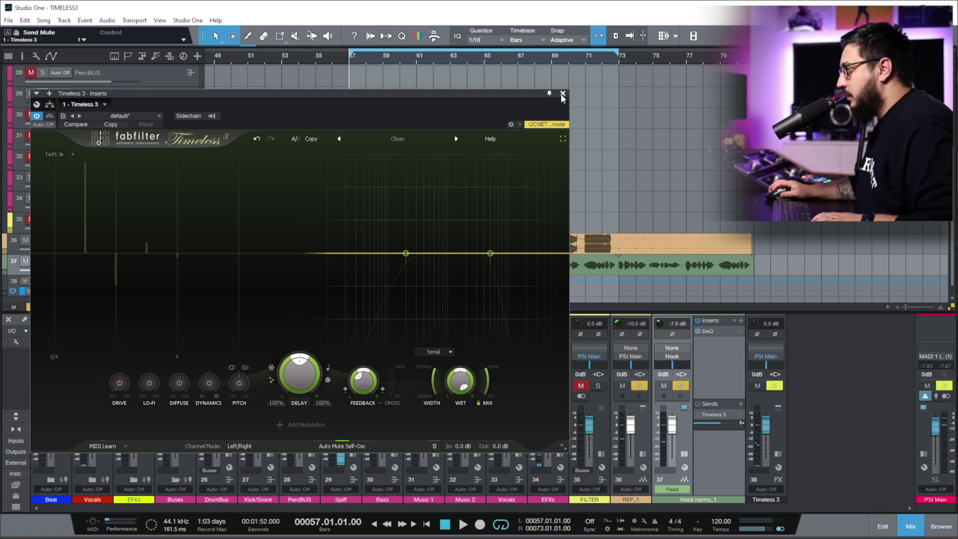
- Close the Timeless 3 window and play the song from bar 57
click(563, 93)
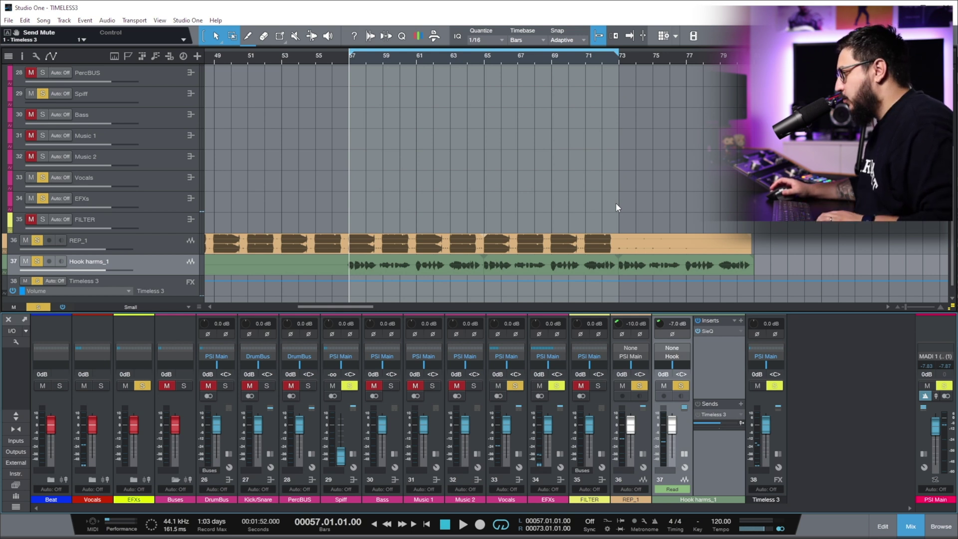
key(space)
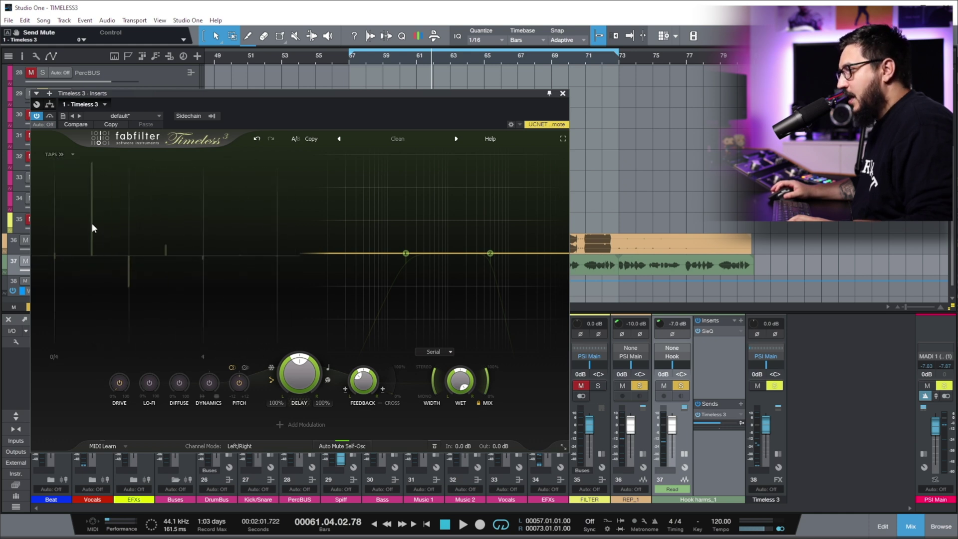
- Check the delay's taps view, return to the main display, and raise the feedback to 79.7%
click(55, 155)
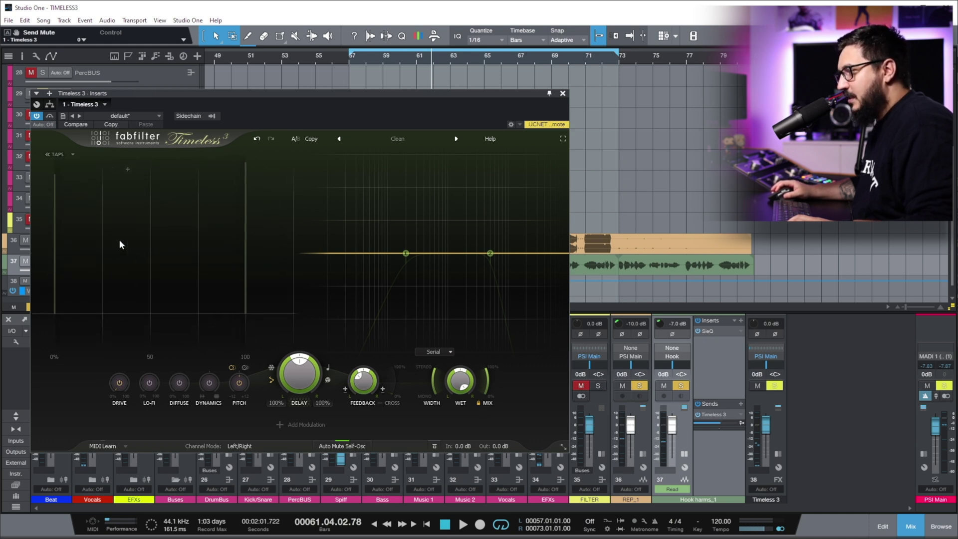
click(56, 155)
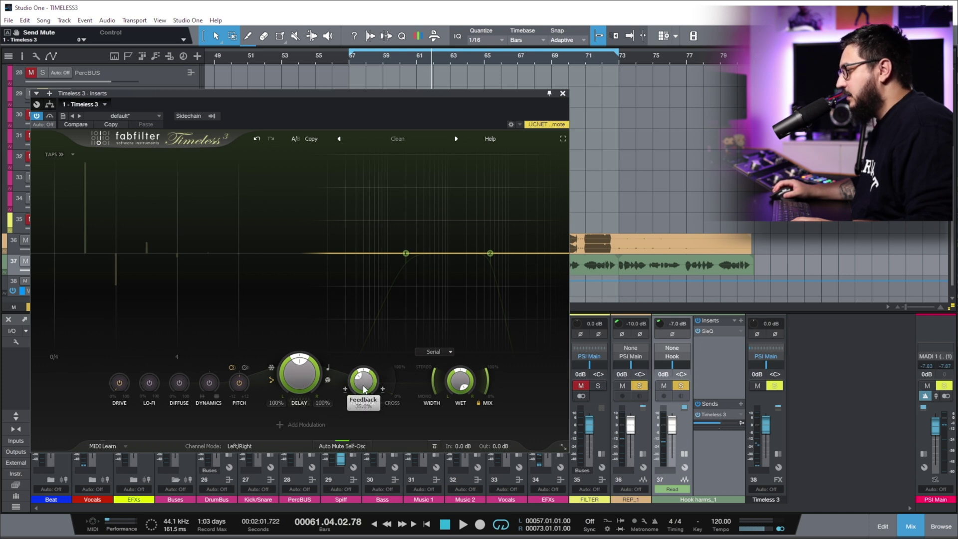
drag(365, 369, 366, 347)
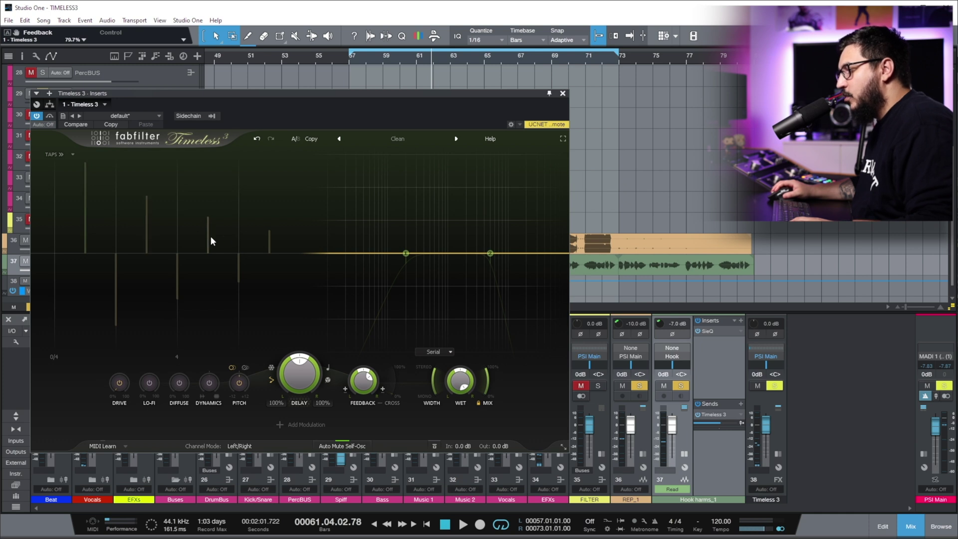
mouse_move(75, 213)
mouse_down()
mouse_move(74, 231)
mouse_move(86, 224)
mouse_move(67, 228)
mouse_up()
key(ctrl+z)
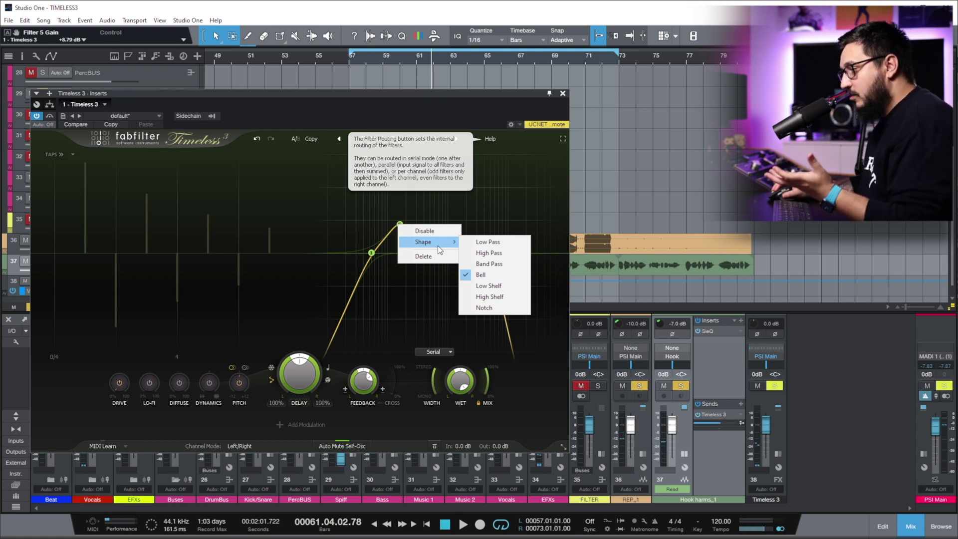
- Close the filter's shape options and examine the Diffuse, Dynamics and Pitch Shift controls
click(277, 393)
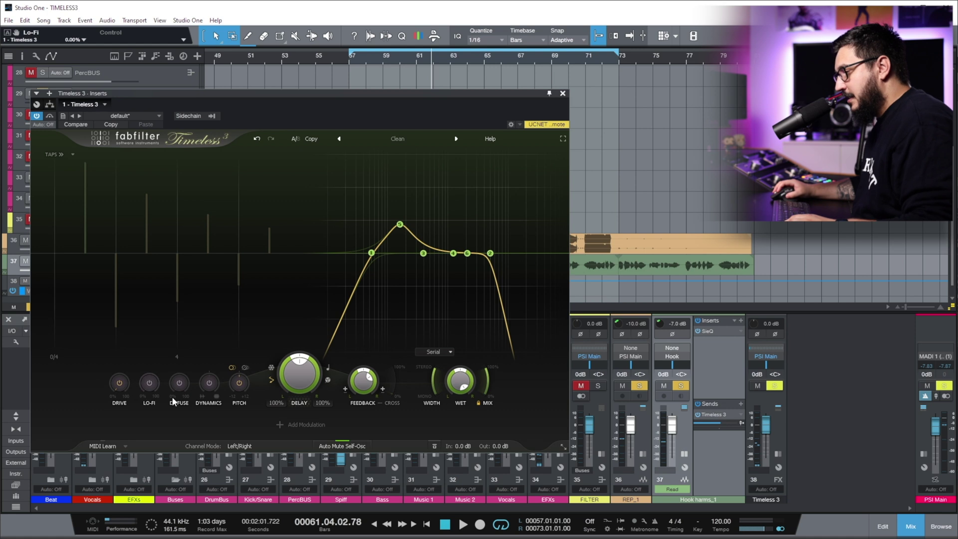
mouse_move(181, 385)
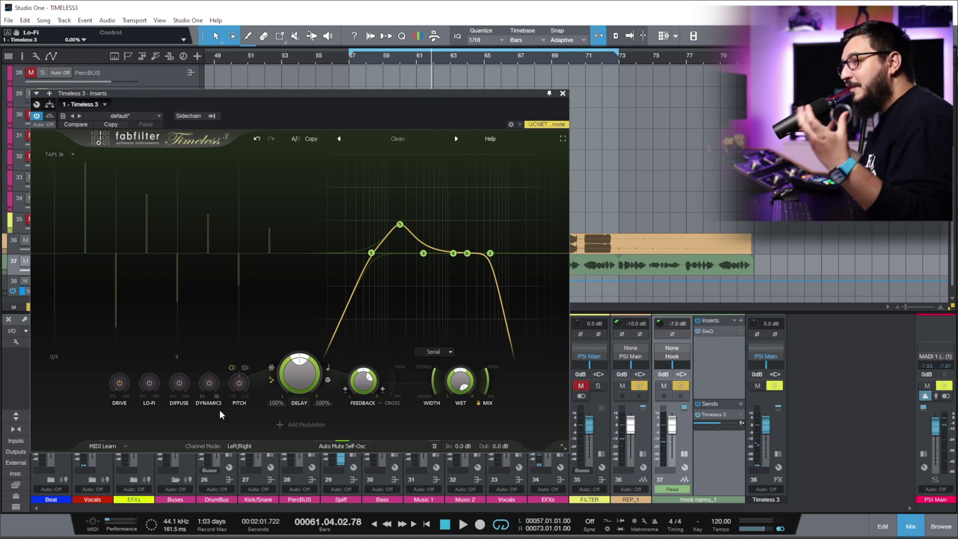
mouse_move(211, 389)
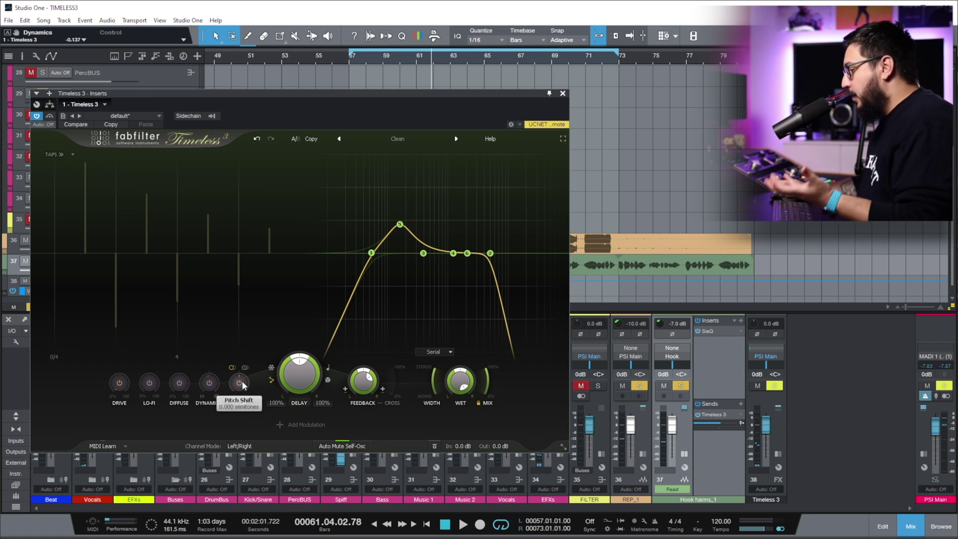
mouse_move(244, 386)
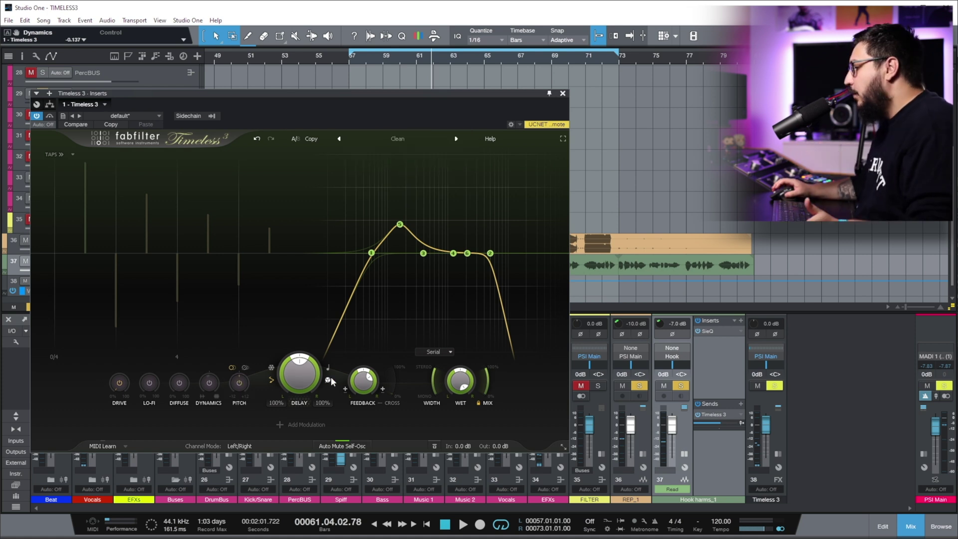
- Try out the delay offset and delay time pan, and reset both channels to 100%
drag(302, 358, 300, 383)
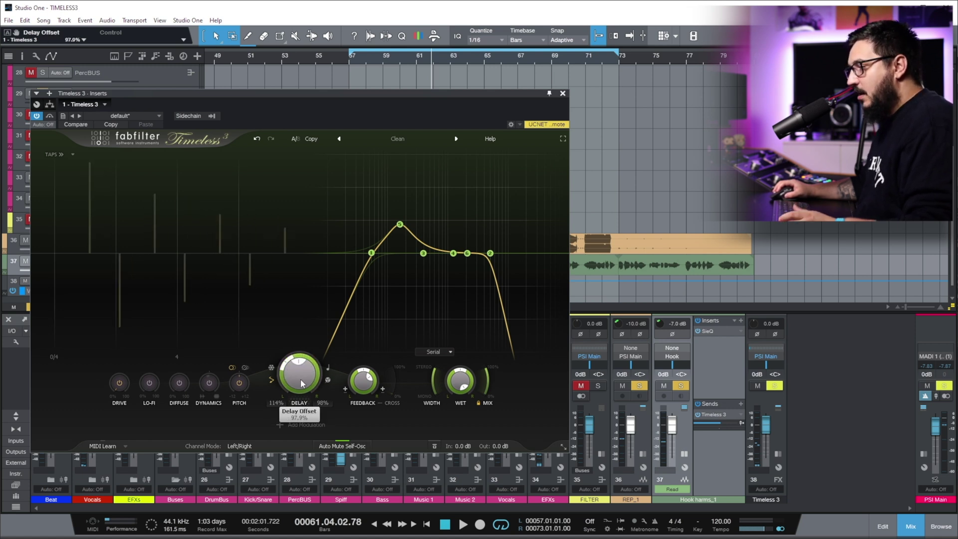
ctrl+click(298, 380)
ctrl+click(298, 360)
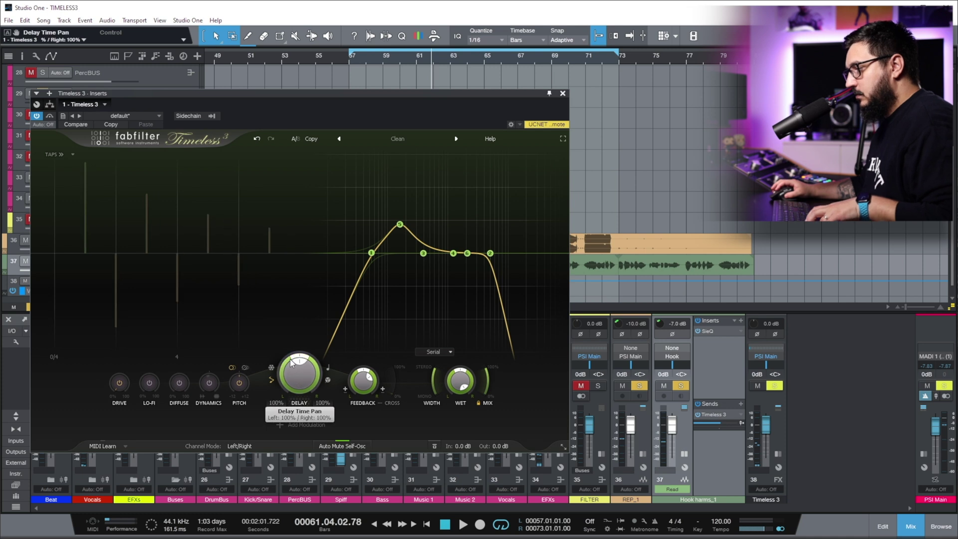
- Choose 1/4 Note as the delay sync, and look through the delay read modes and ping-pong options
click(328, 368)
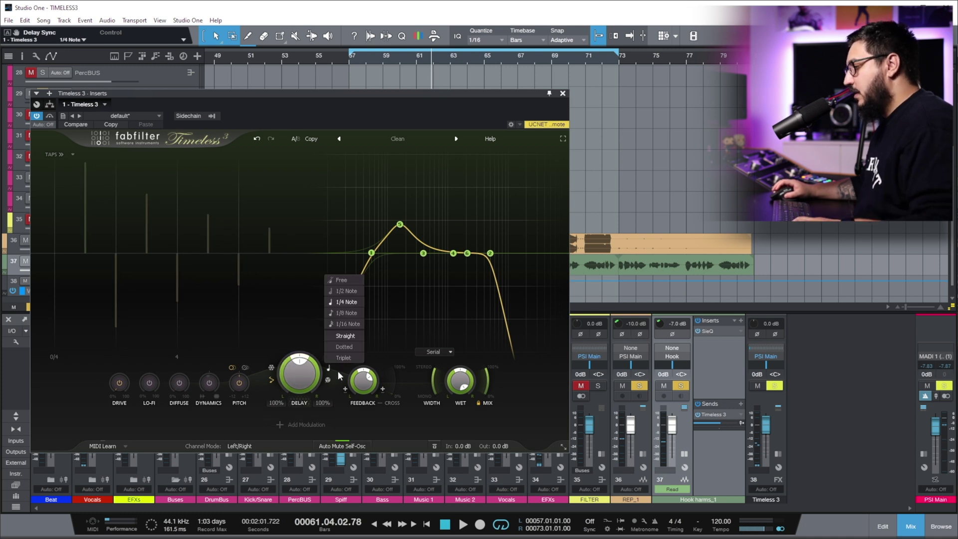
click(348, 304)
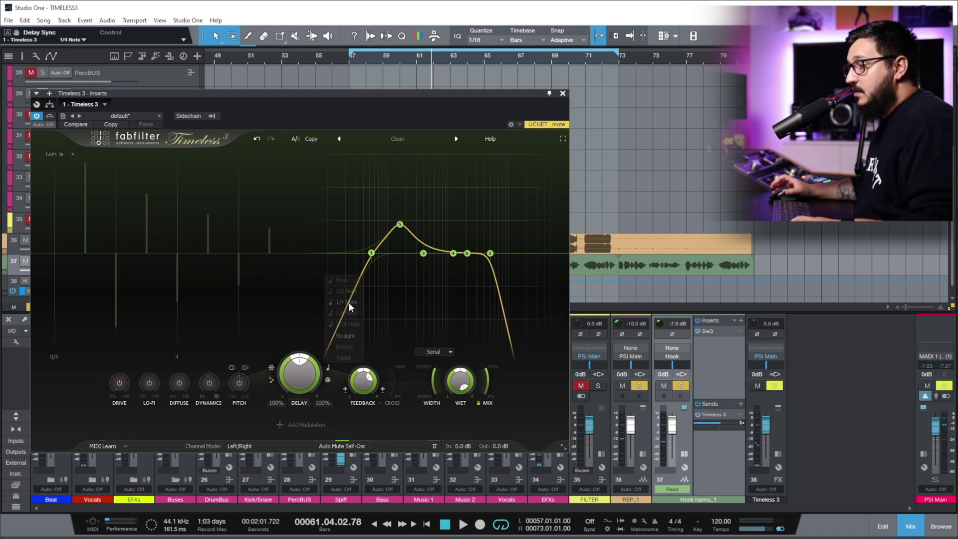
click(328, 379)
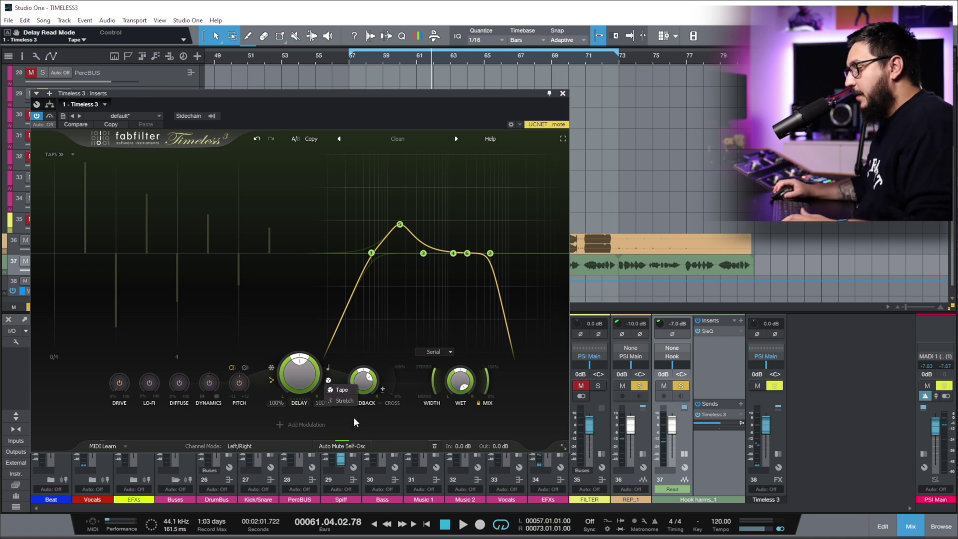
click(270, 382)
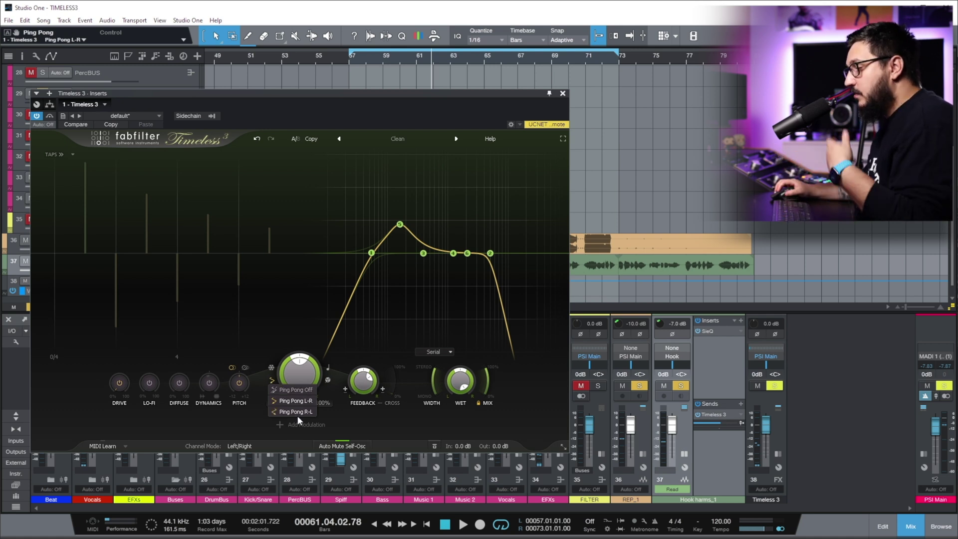
click(316, 423)
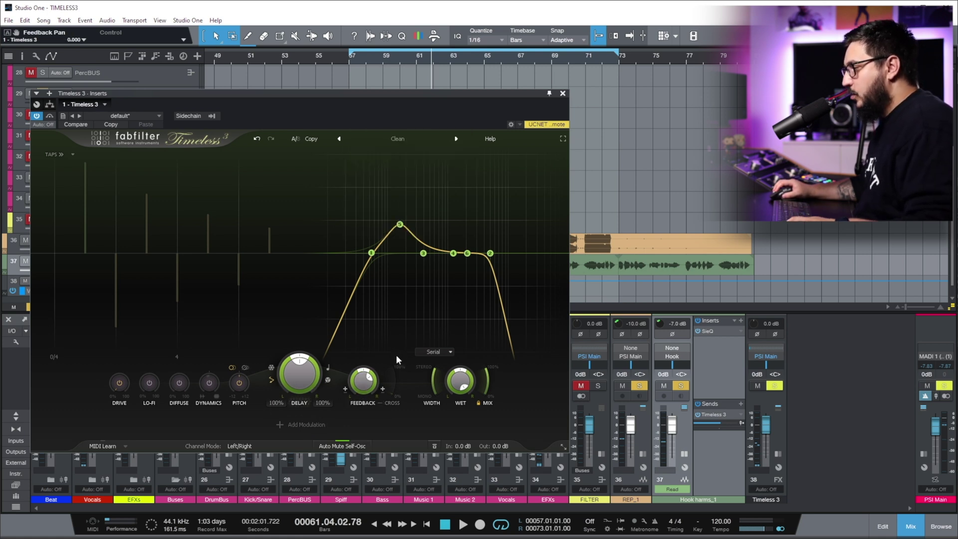
- Turn ping pong off and set the feedback cross mix to 80.8%
click(272, 381)
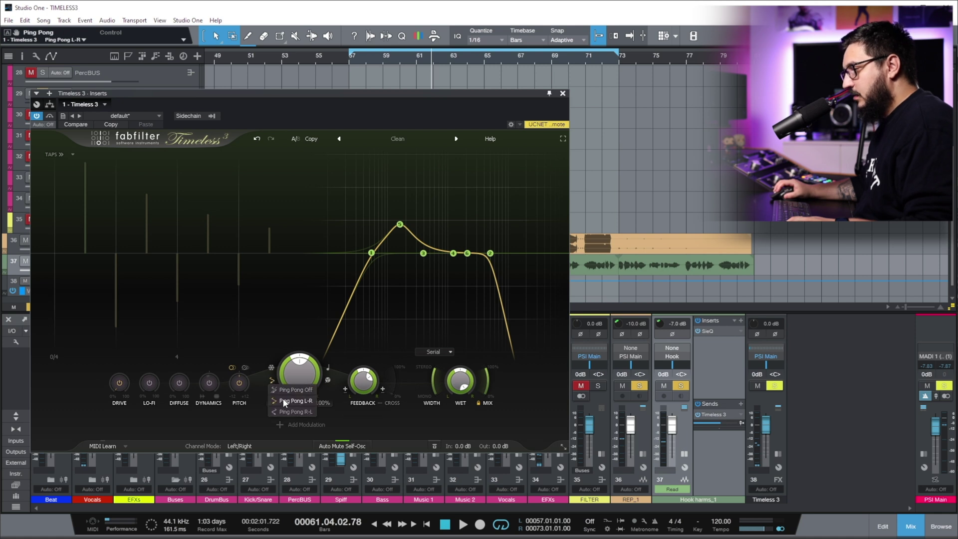
click(283, 399)
drag(383, 392, 399, 318)
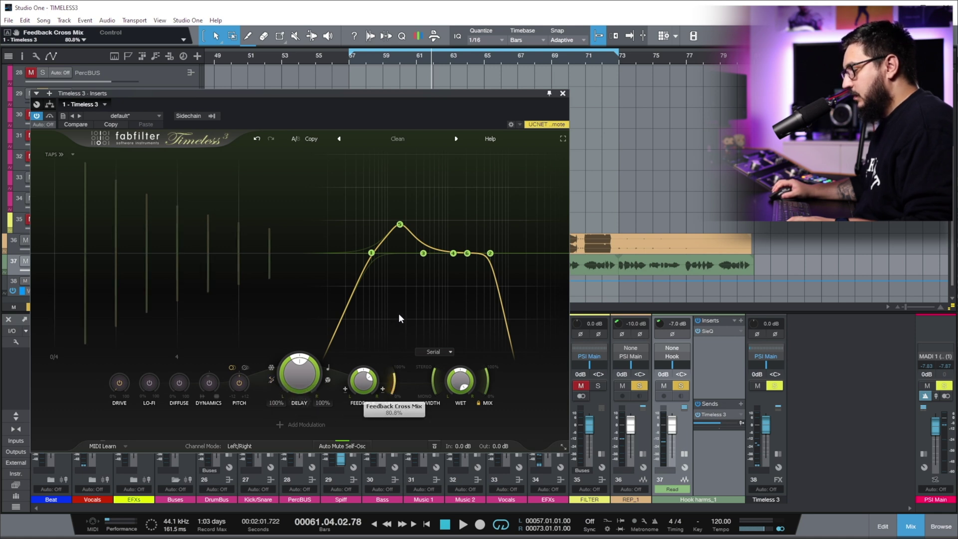
- Narrow the delay's stereo width to 28.3%, and widen it slightly again
drag(433, 379, 433, 430)
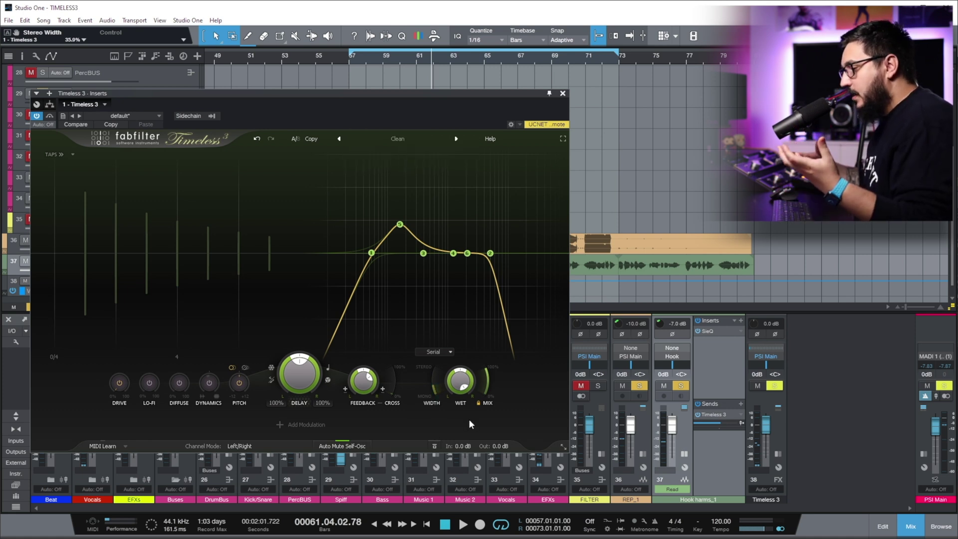
mouse_move(444, 385)
mouse_down()
mouse_move(447, 375)
mouse_move(444, 387)
mouse_up()
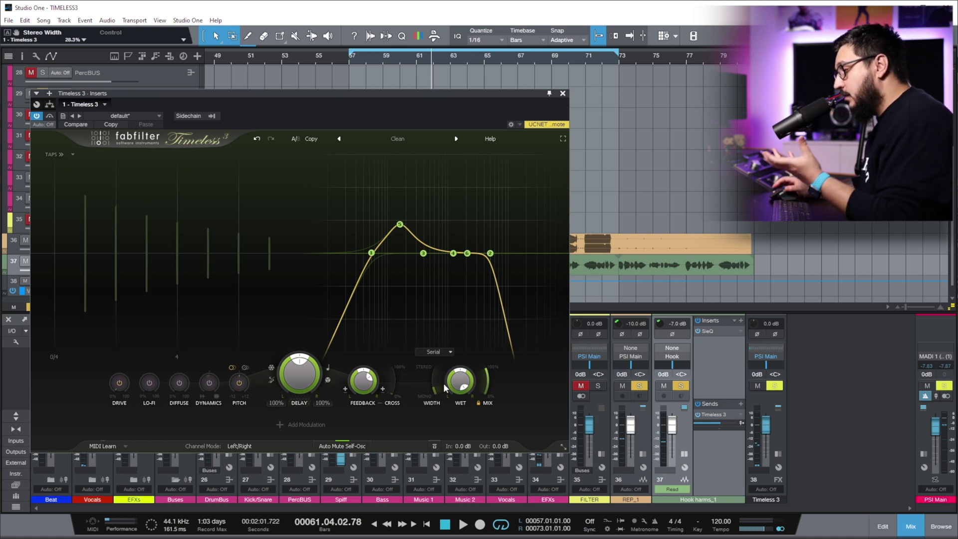
drag(442, 383, 436, 359)
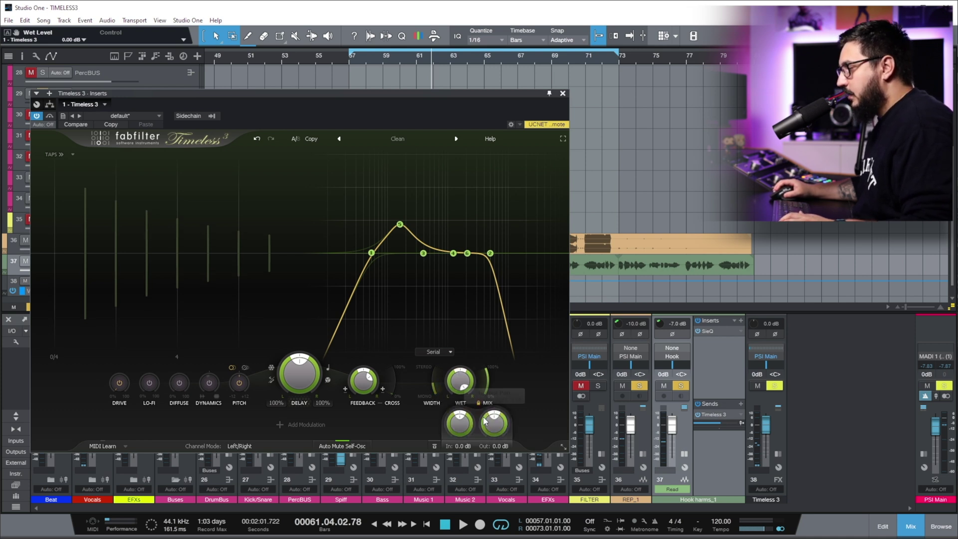
- Look through the modulation source types that can be added to the delay
click(305, 408)
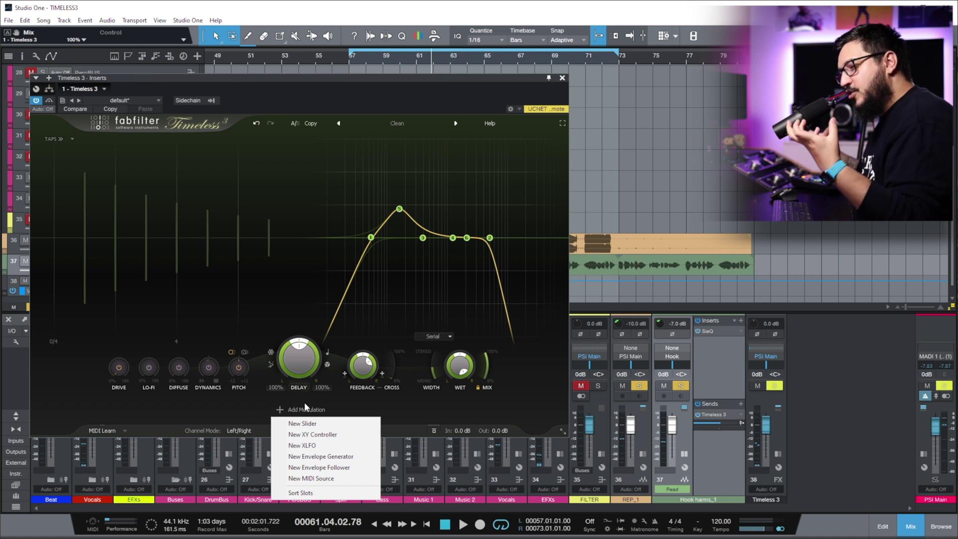
click(407, 405)
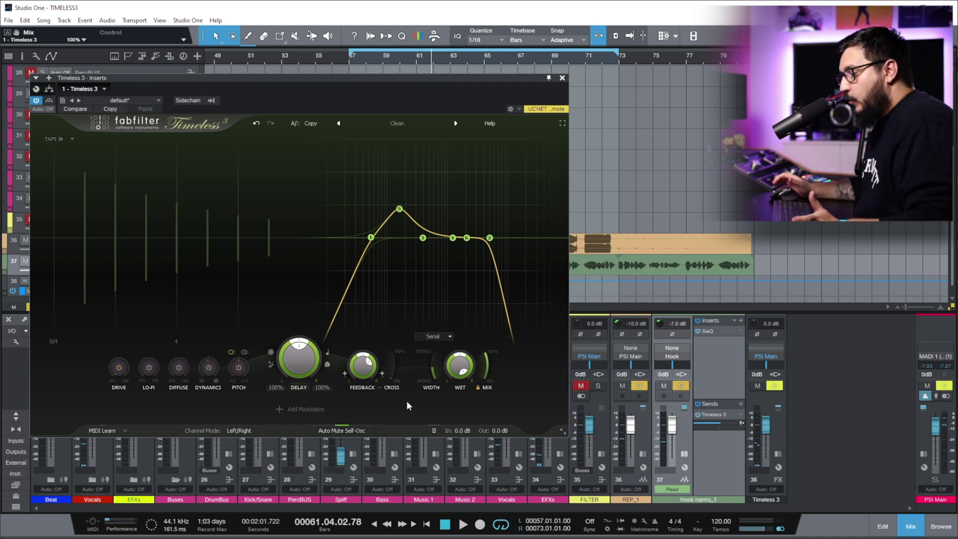
- Play the song while auditioning the Basic presets Modern Delay bM, MultiTap Delay bM and Vintage Analogue Delay bM
click(398, 123)
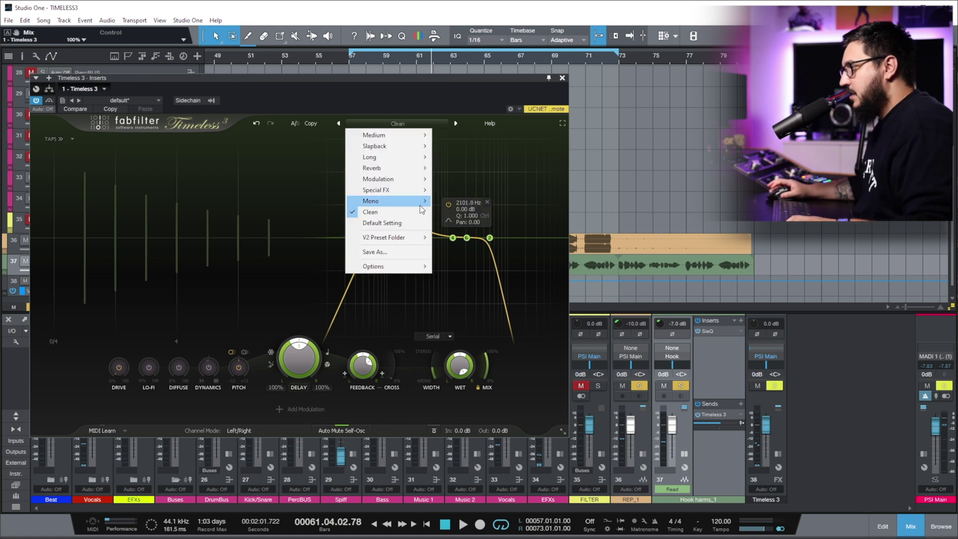
mouse_move(384, 206)
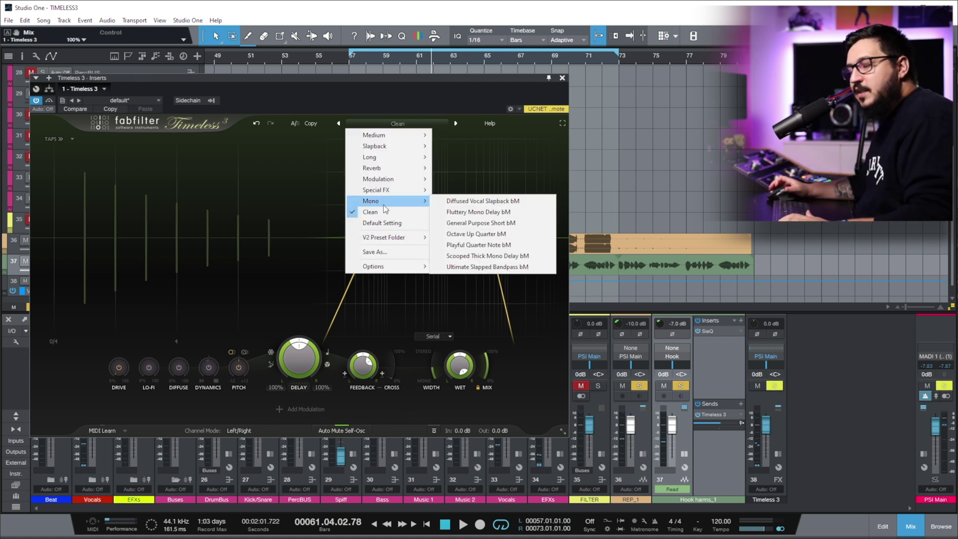
key(space)
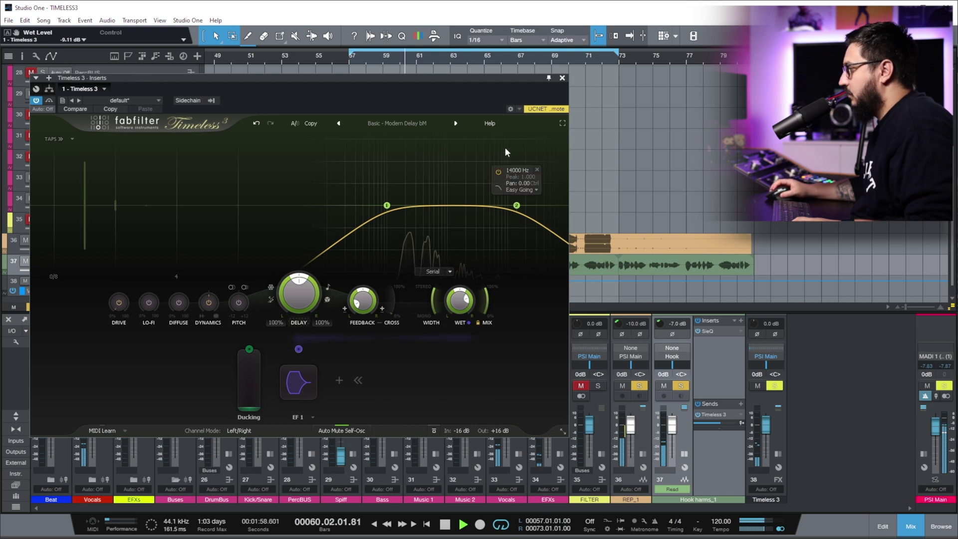
click(456, 123)
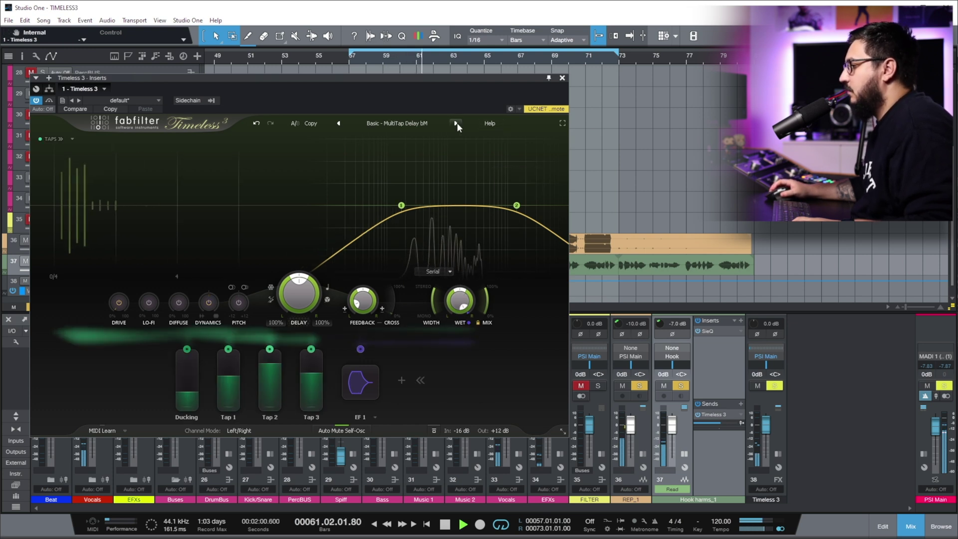
click(456, 124)
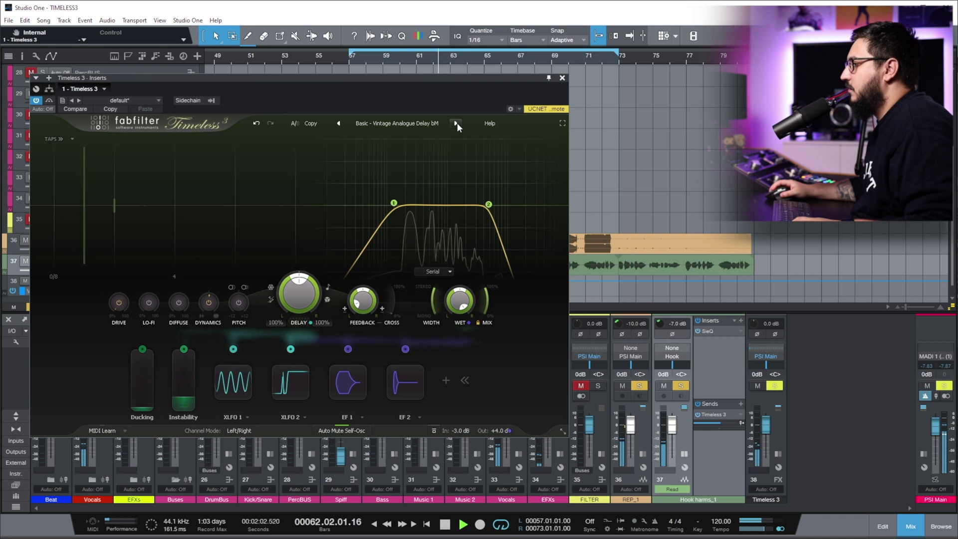
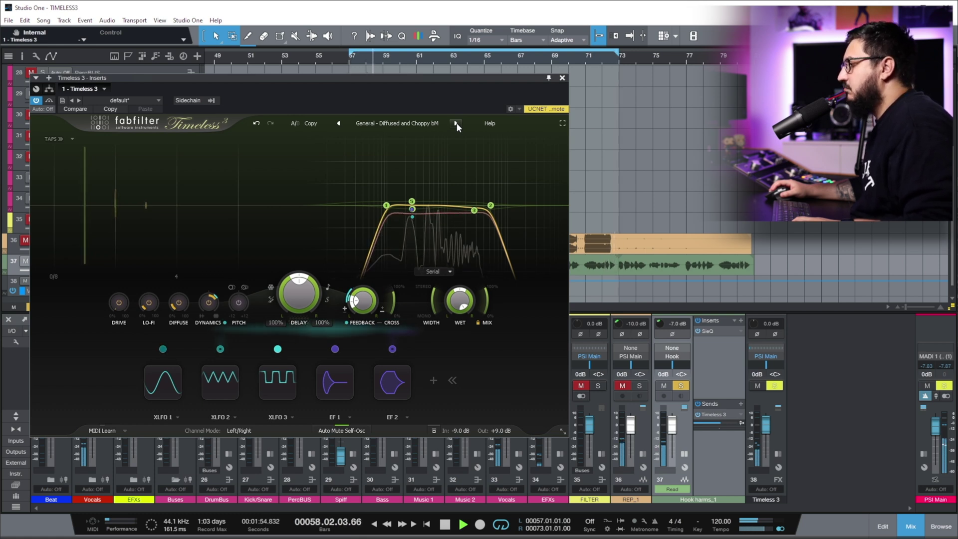
- Check the modulation assigned to filter 4, and audition the General presets Panned Filler bM and Peculiar Vintage Thing bM
mouse_move(413, 218)
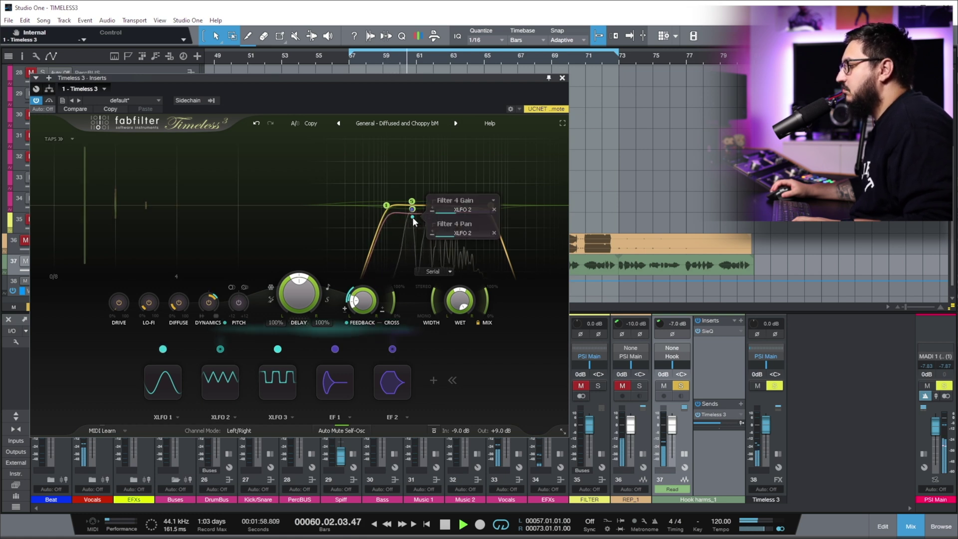
click(460, 126)
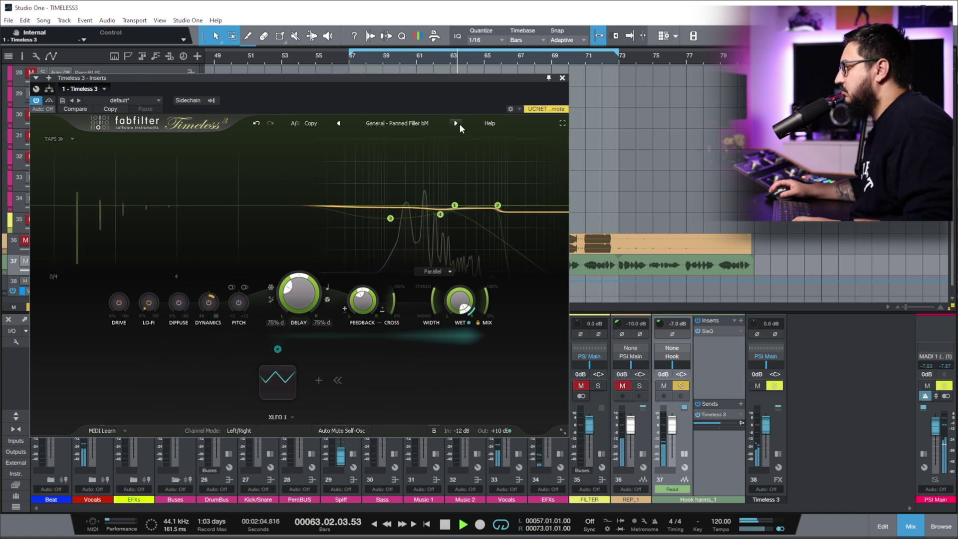
click(460, 124)
- Audition the Medium folder's Vocals presets Bright Spicy bM and Clean with Ducking RV
click(397, 123)
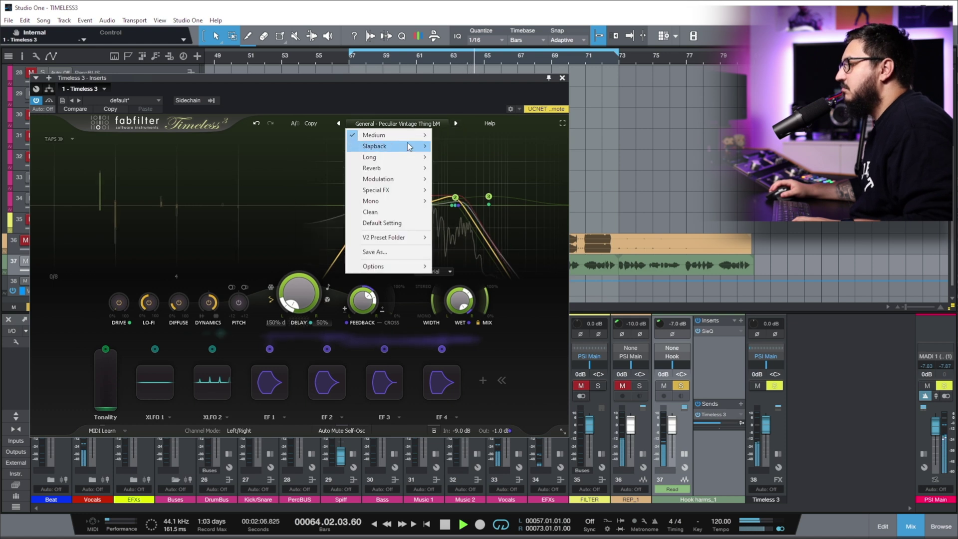
mouse_move(389, 135)
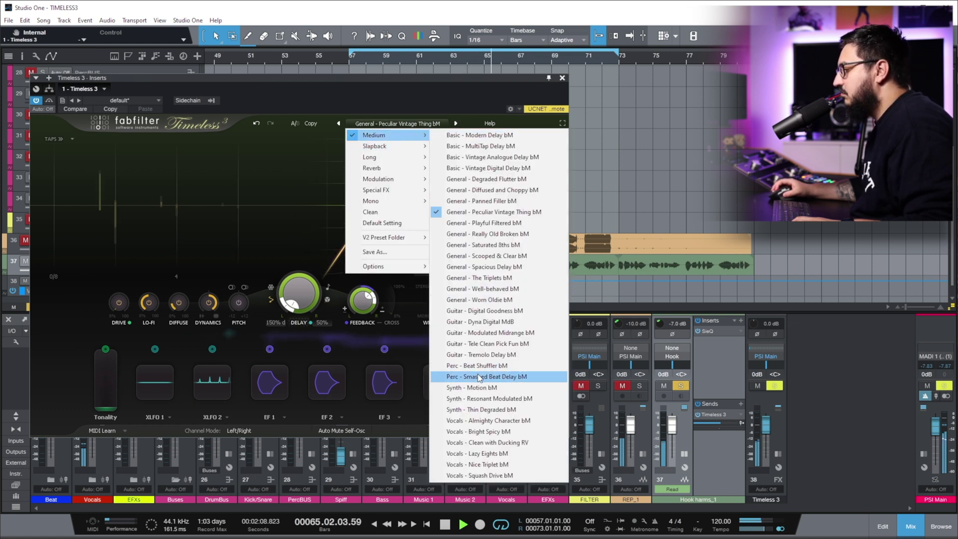
click(471, 431)
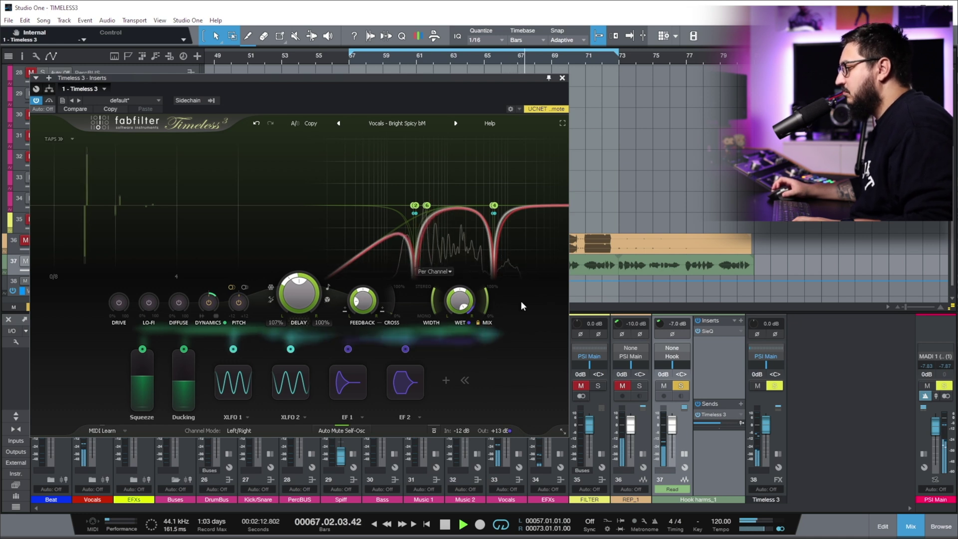
click(456, 124)
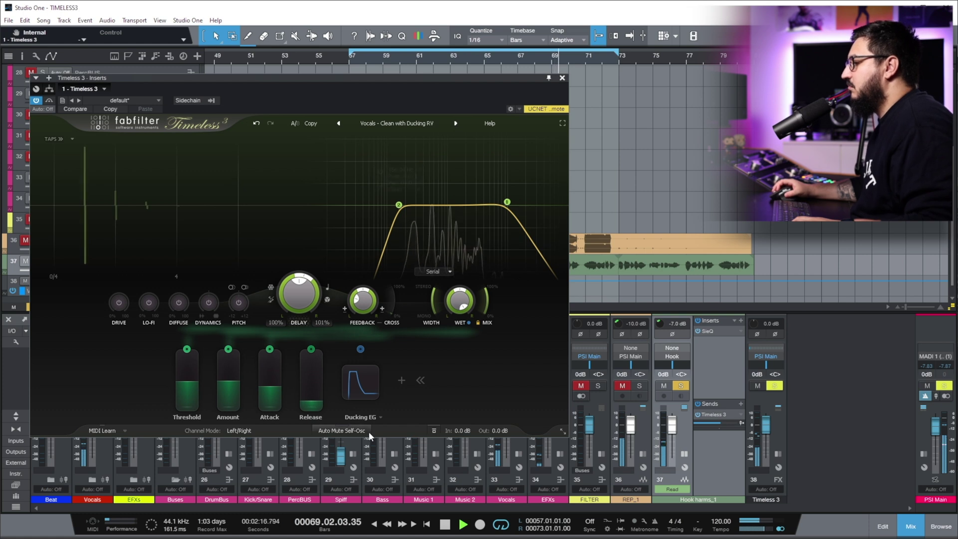
mouse_move(363, 433)
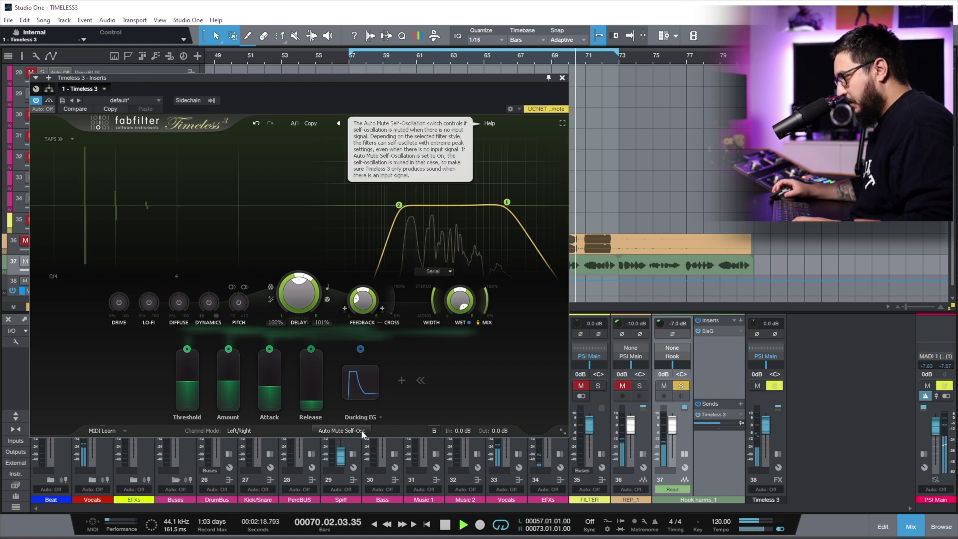
- Set the ducking Threshold to 0.72, Attack to 0.29 and Amount to 0.764, and raise the Release
mouse_move(186, 383)
mouse_down()
mouse_move(190, 351)
mouse_move(191, 375)
mouse_up()
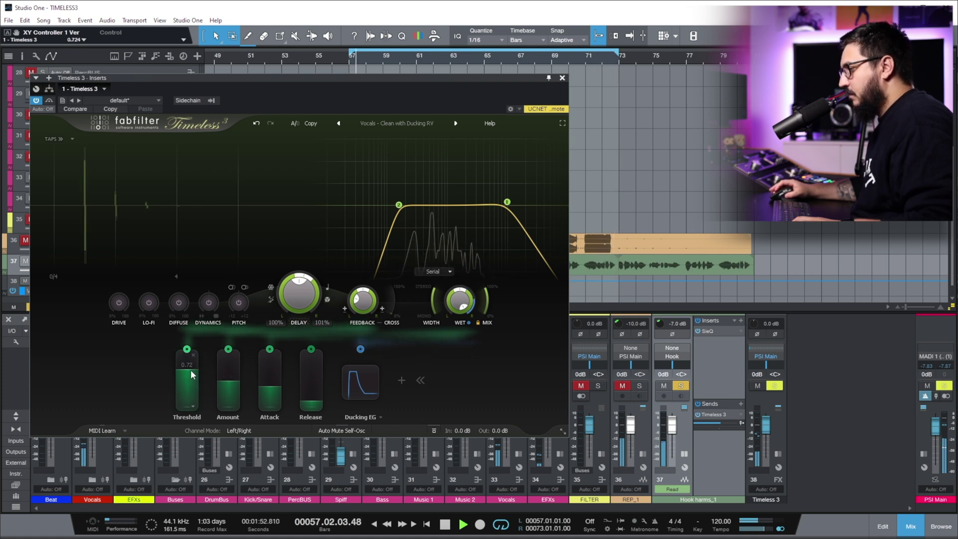
mouse_move(227, 387)
drag(227, 406, 227, 304)
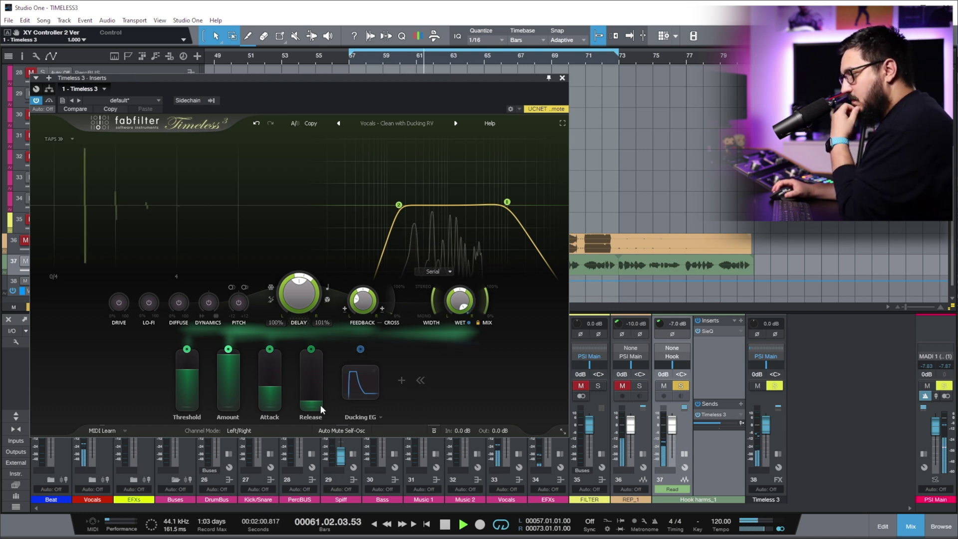
mouse_move(265, 388)
mouse_down()
mouse_move(267, 406)
mouse_move(315, 369)
mouse_move(274, 392)
mouse_up()
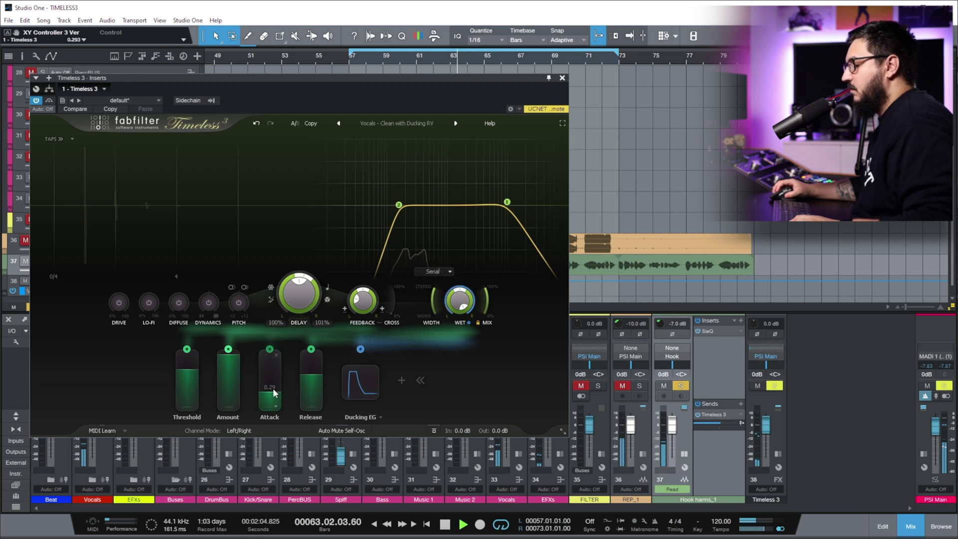
drag(230, 387, 230, 389)
mouse_move(356, 387)
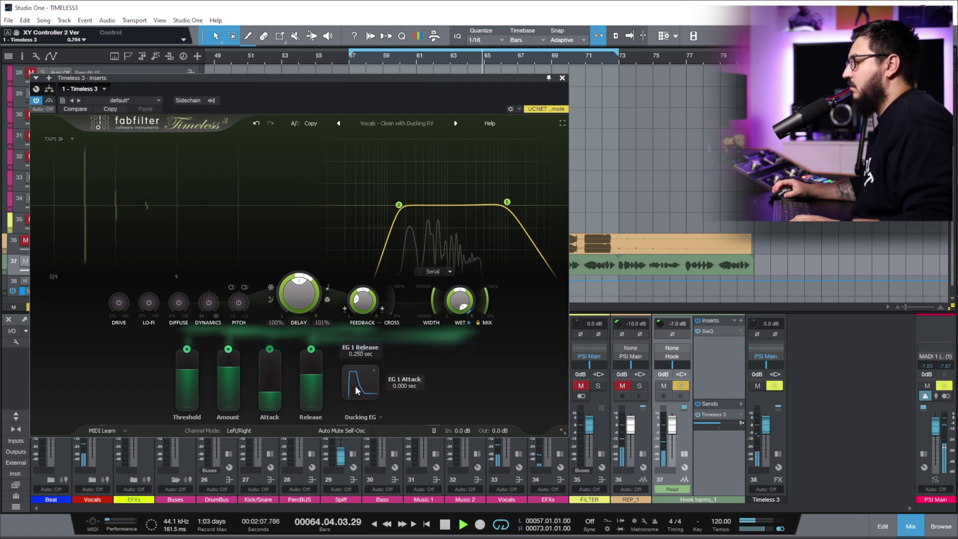
- Audition the Vocals presets Lazy Eights bM, Nice Triplet bM and Squash Drive bM
click(454, 126)
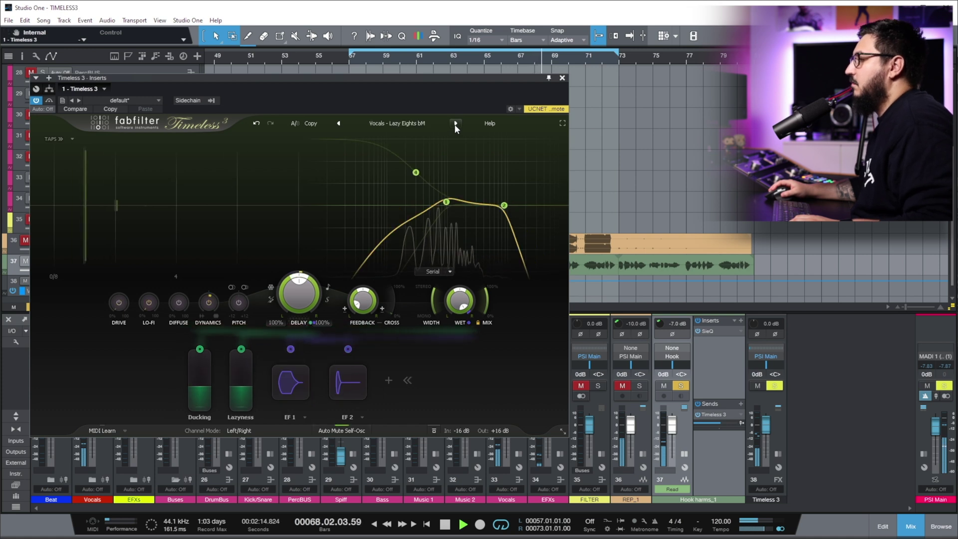
click(455, 125)
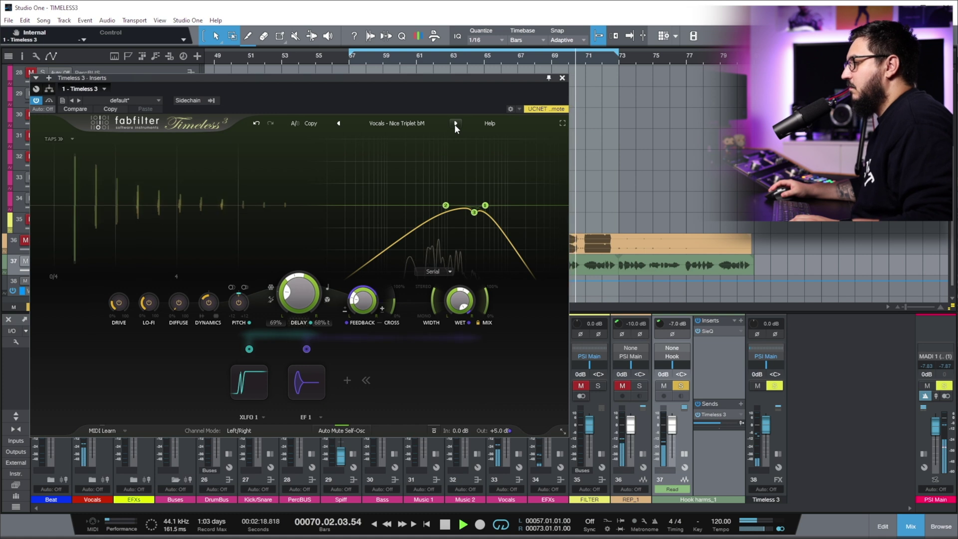
click(455, 124)
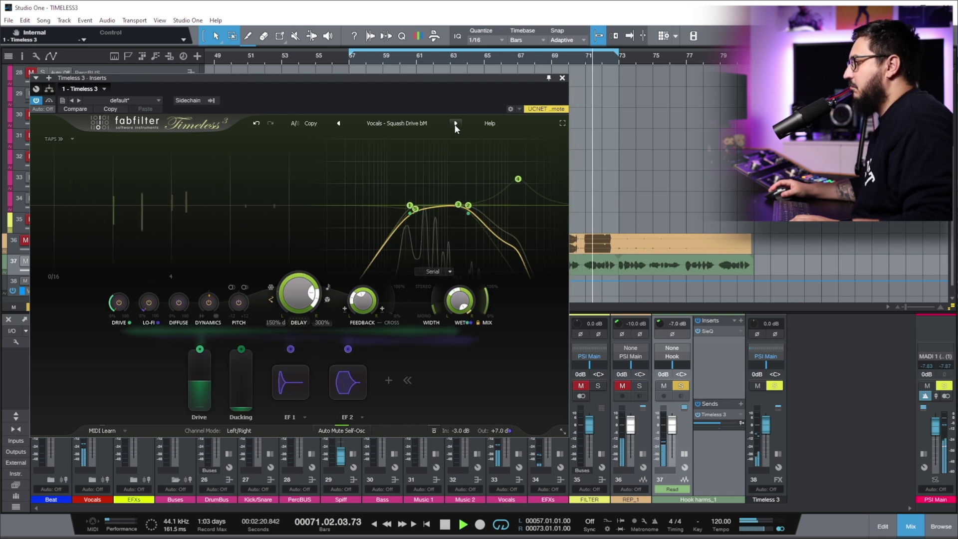
- Audition the Long folder's General presets Airy Driven Dotted 8ths bM, Chorused Tape Echo RV and Dark Endless Evolved bM
click(396, 125)
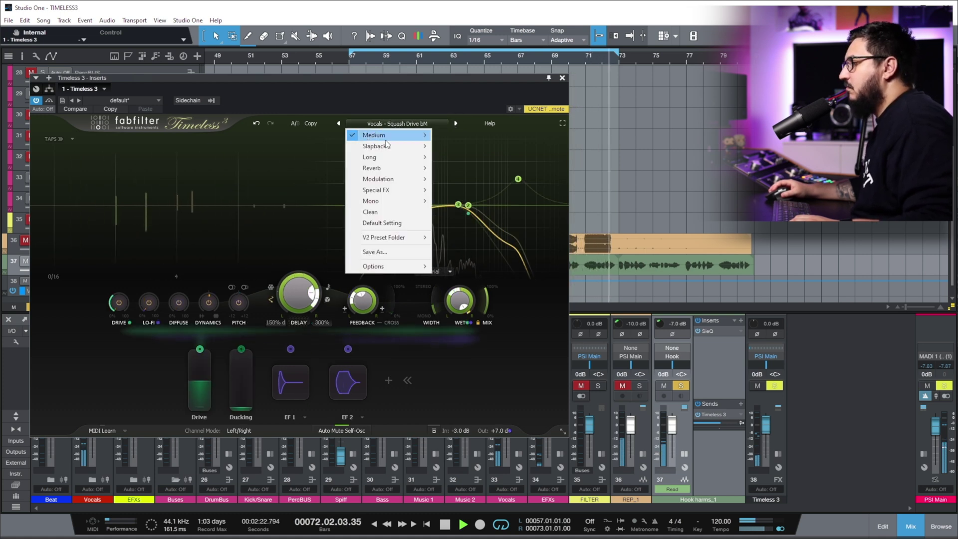
mouse_move(381, 158)
click(494, 157)
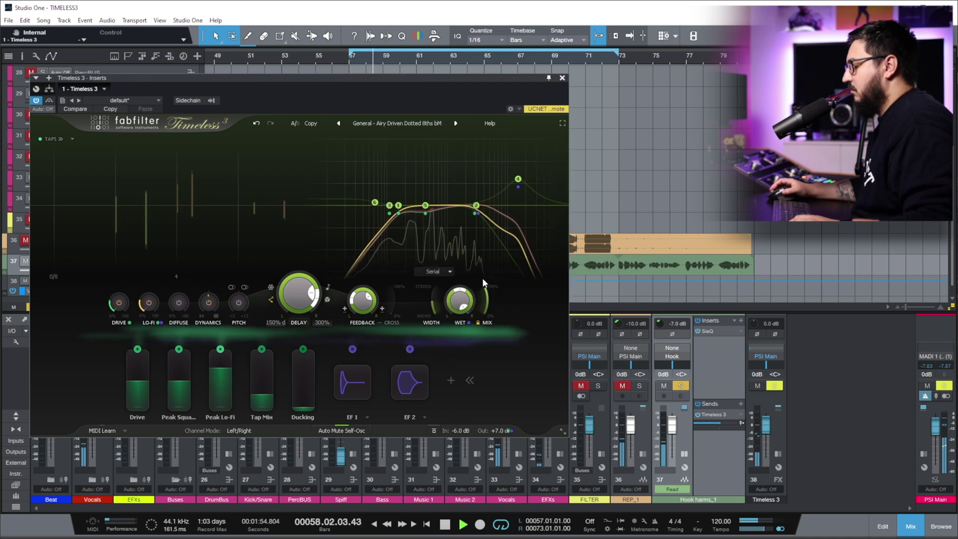
mouse_move(465, 190)
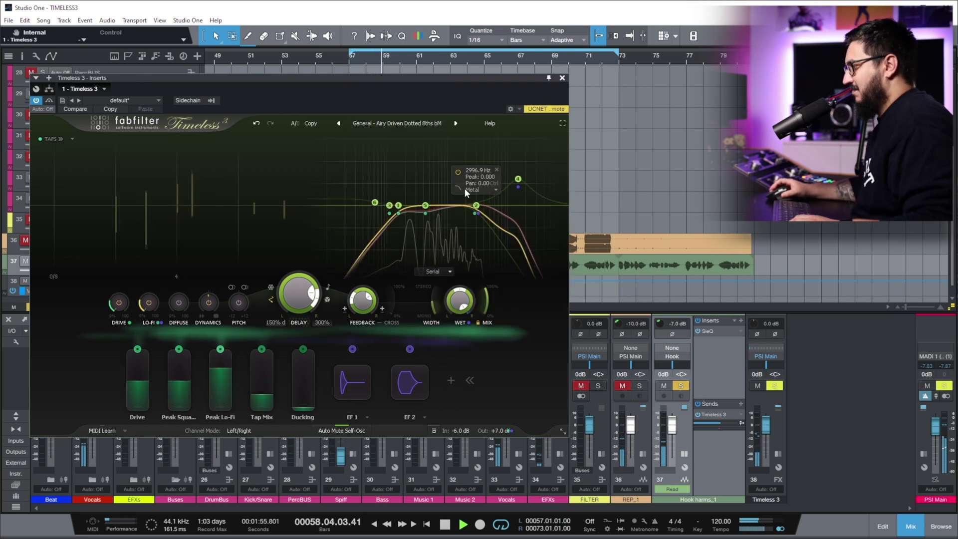
click(456, 124)
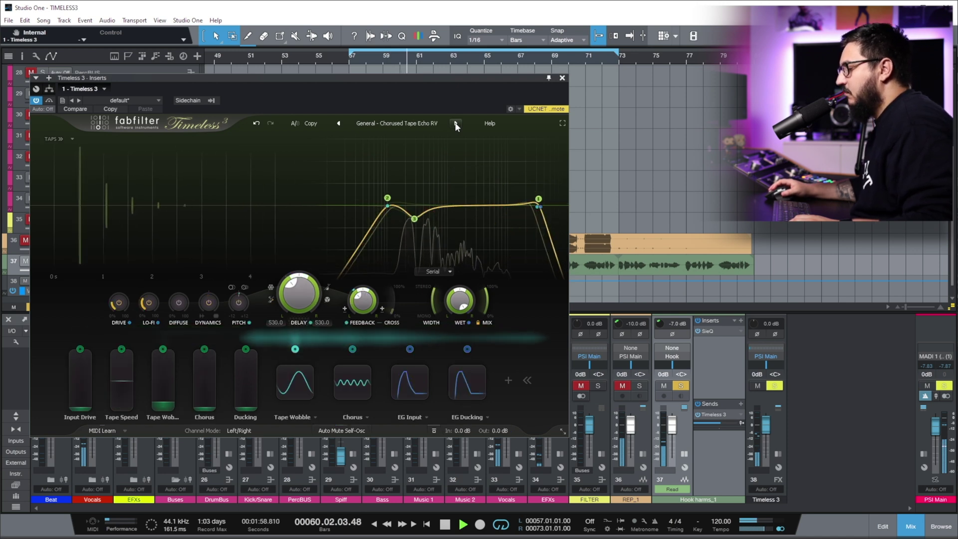
click(456, 123)
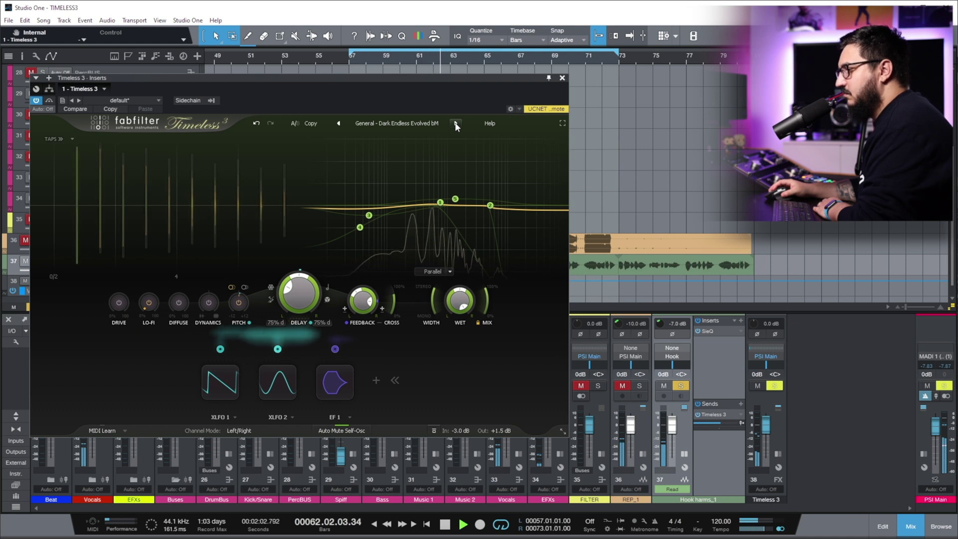
- Audition the General presets Fun for Live bM and Mellow and Phased bM and the preset following them
click(456, 123)
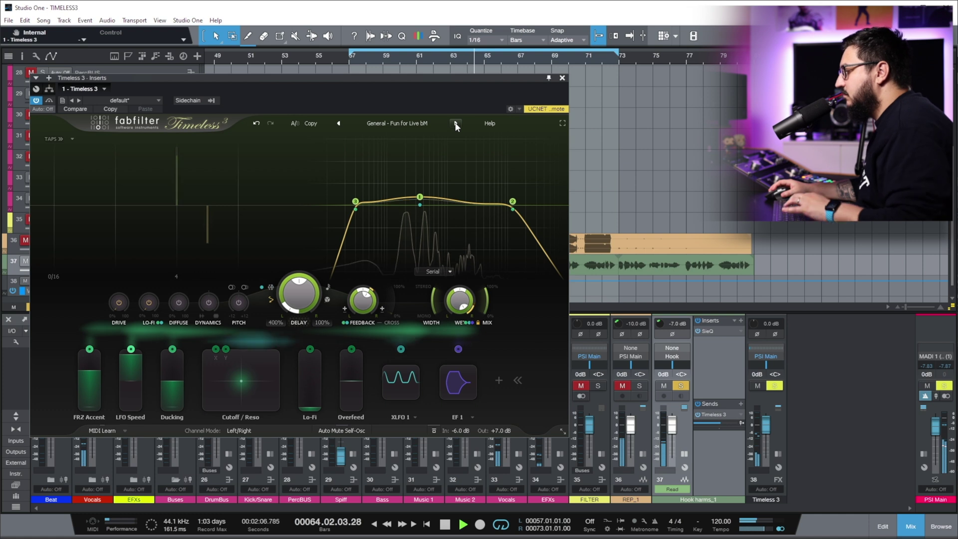
click(456, 123)
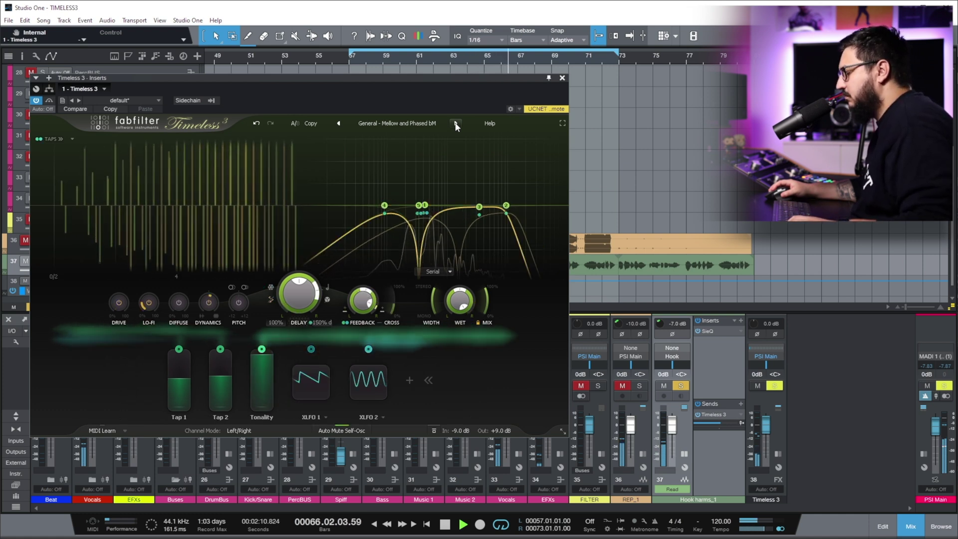
click(456, 124)
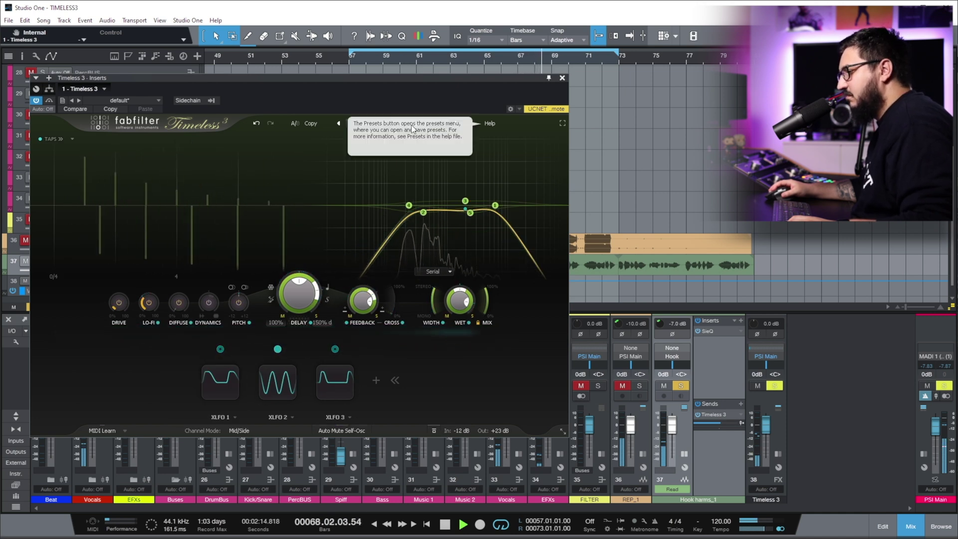
- Audition the Modulation presets Crispy Vocal Width bM, Diffused Chorus bM and Tele Roomy Chorus bM, and stop playback
click(455, 123)
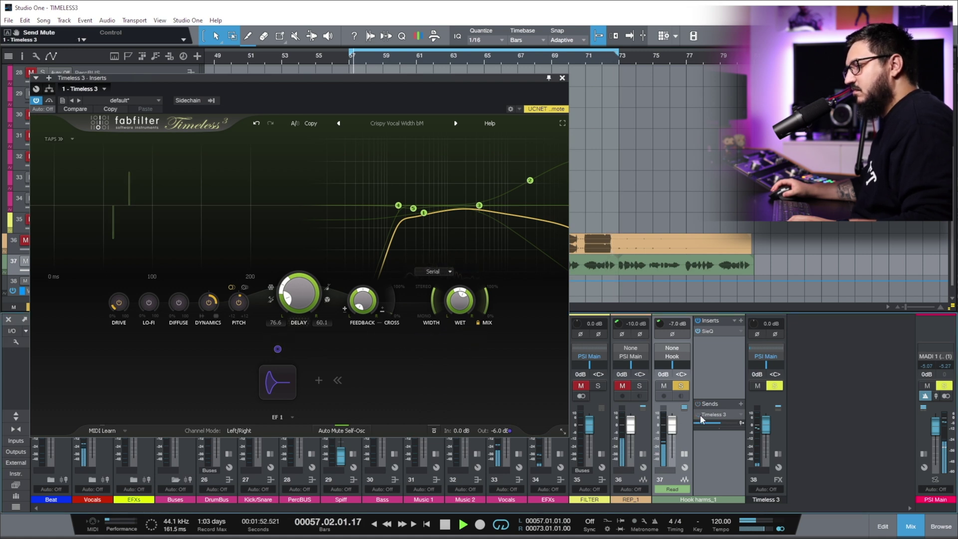
mouse_move(473, 220)
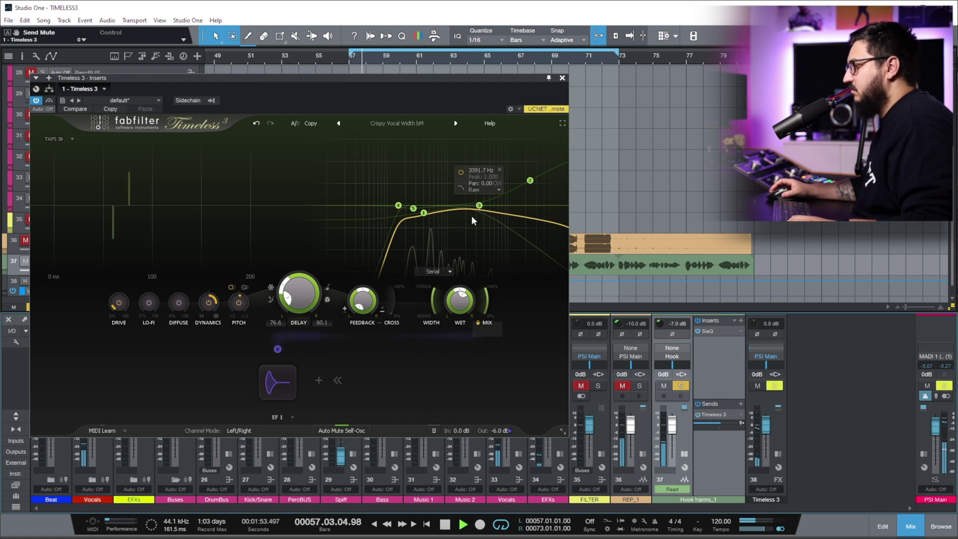
click(456, 123)
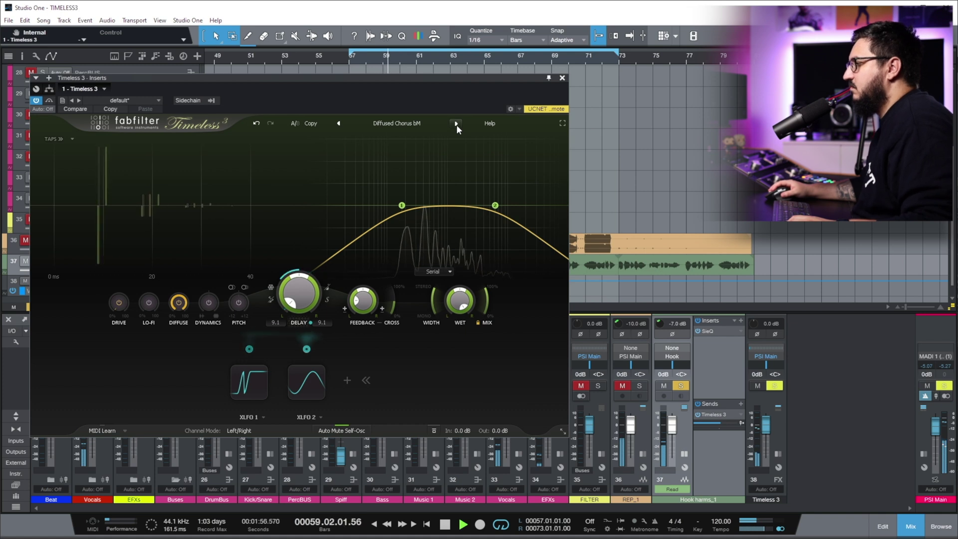
click(456, 123)
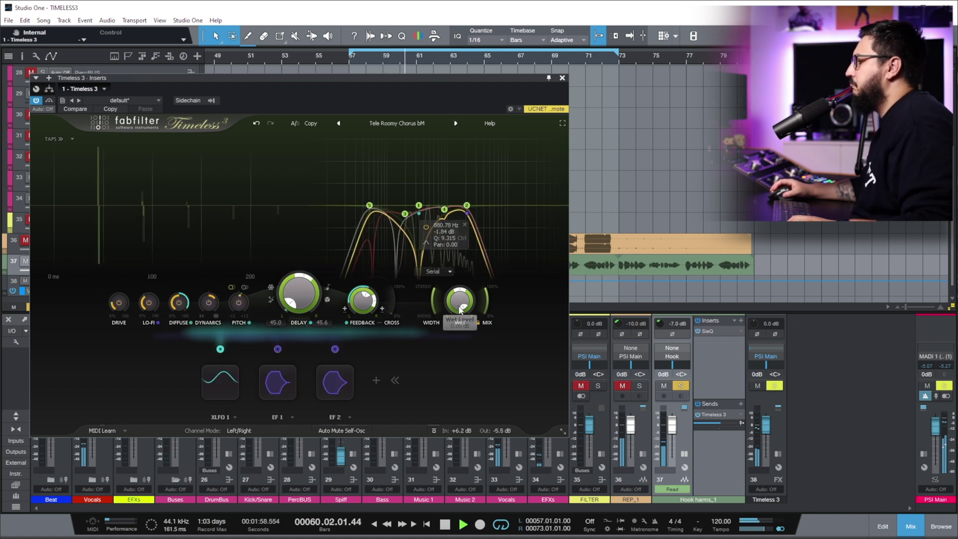
mouse_move(460, 309)
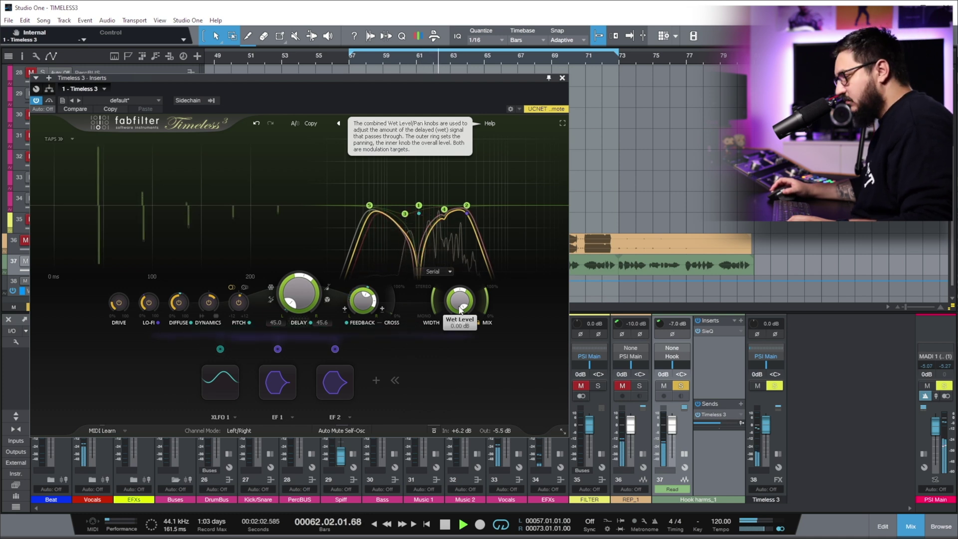
key(space)
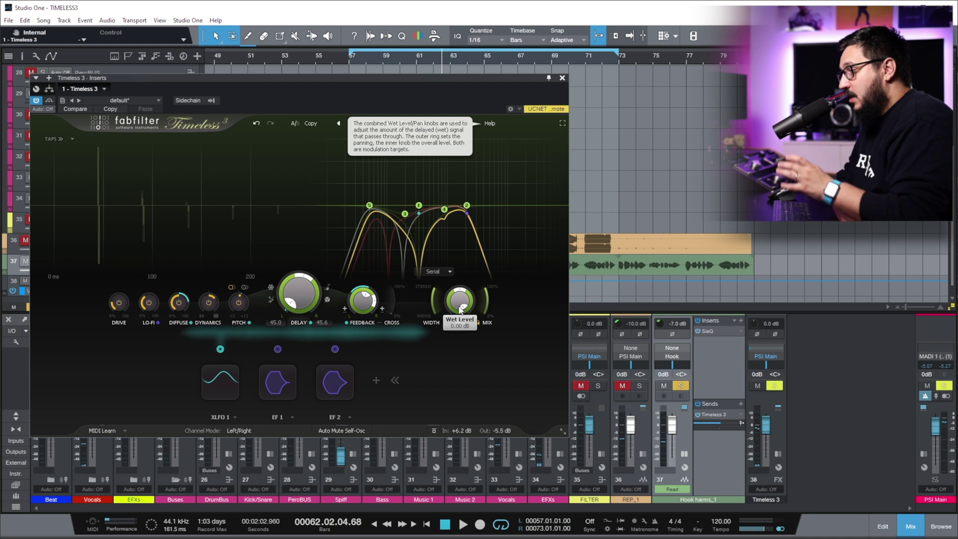
- Load the Clean preset and open the delay's sync options with 1/4 Note selected
click(397, 124)
mouse_move(397, 136)
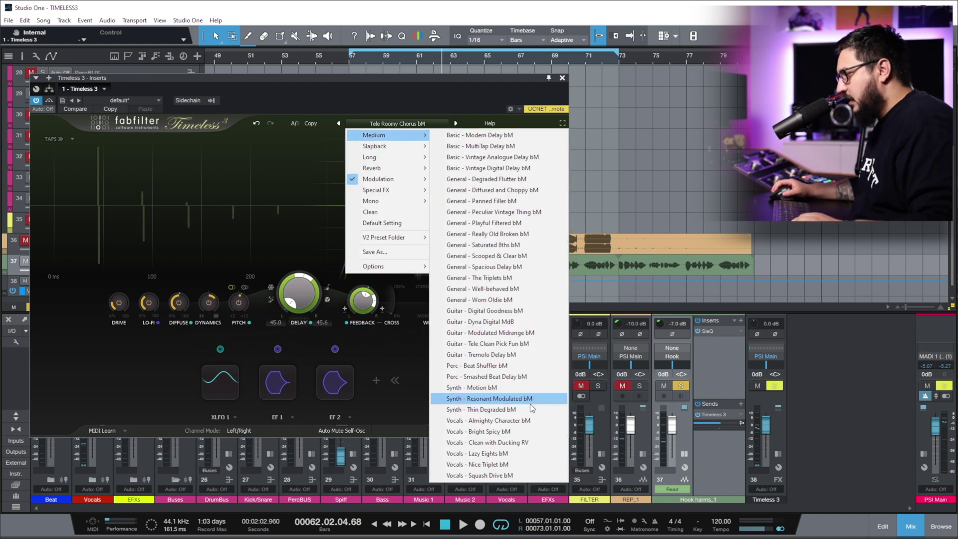
click(514, 442)
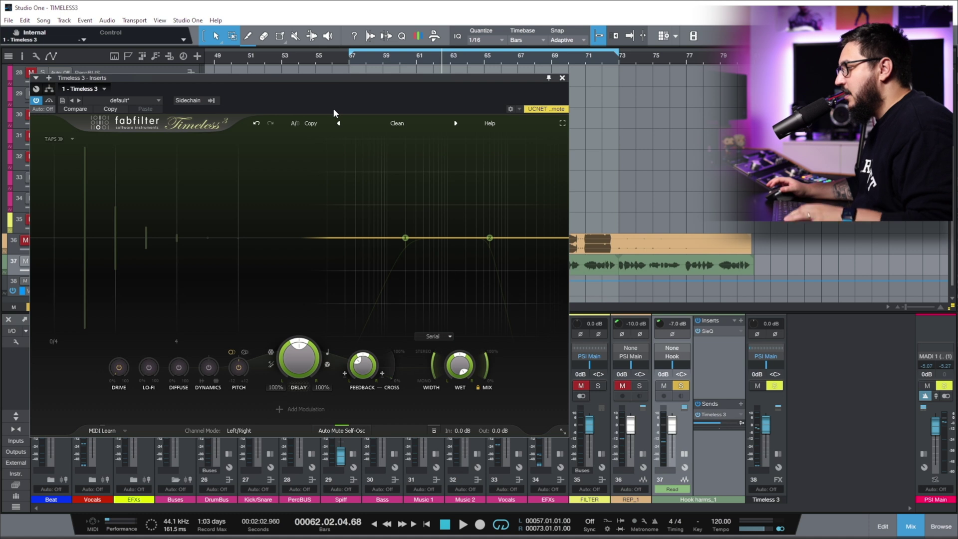
click(327, 352)
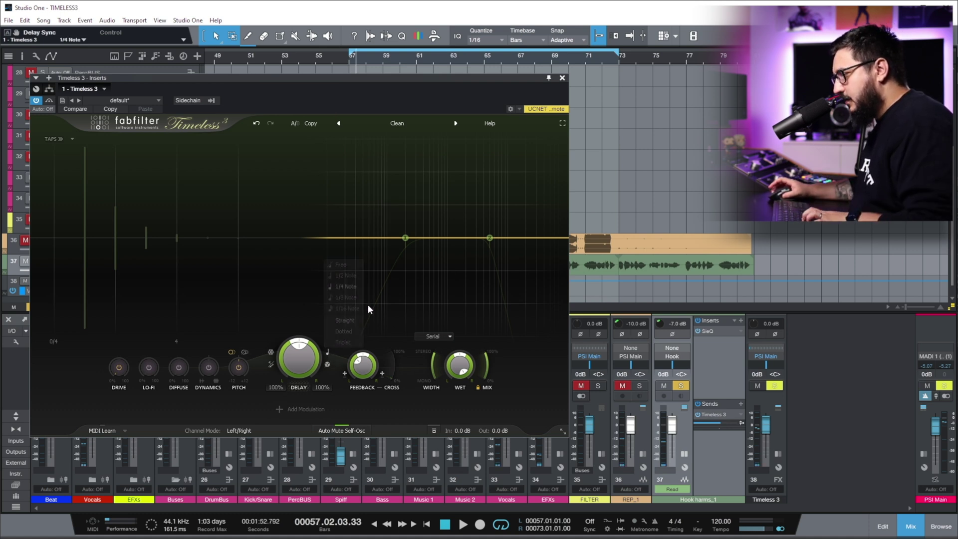
- During playback, lower the feedback to 20.6%, and narrow the delay's stereo width and widen it again
key(space)
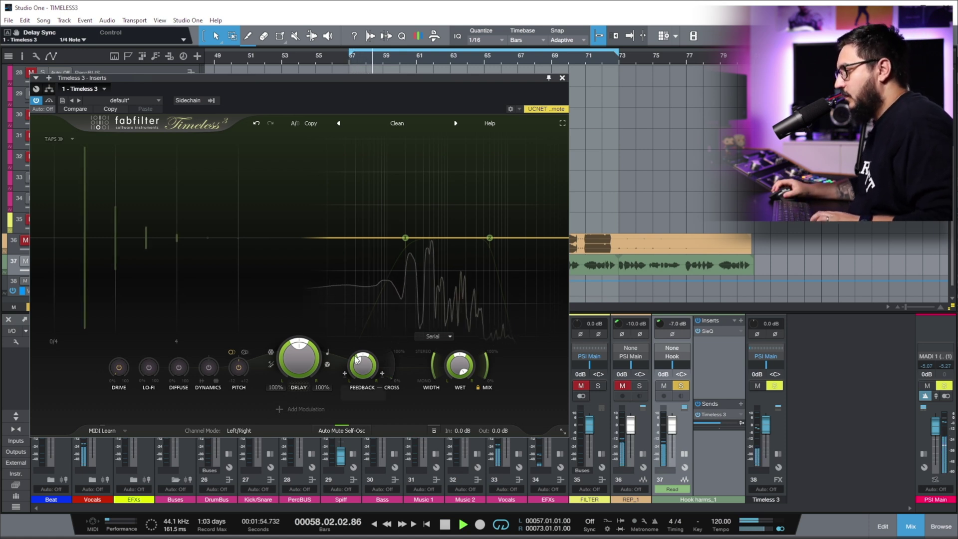
drag(359, 390, 353, 406)
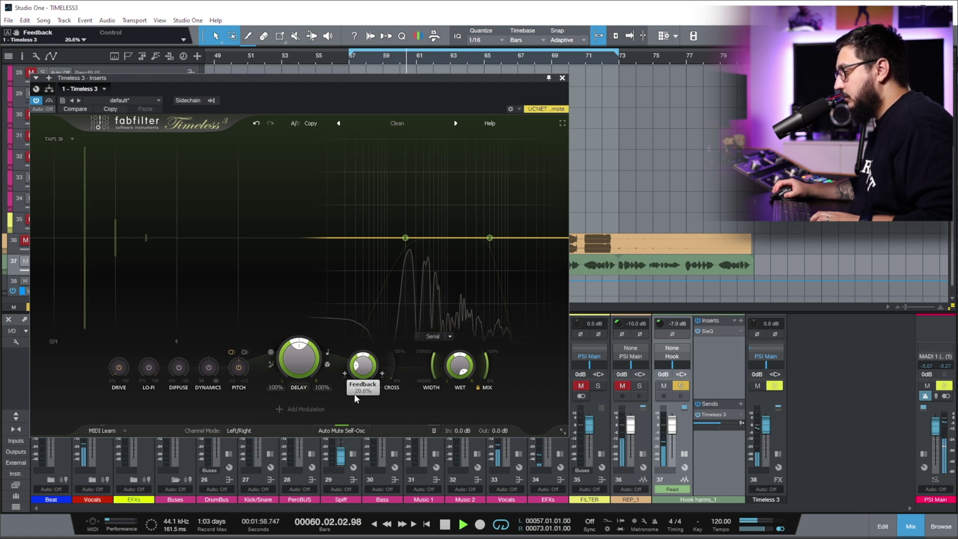
drag(433, 370, 435, 404)
drag(437, 440, 435, 372)
key(space)
- Enable both delay filters, lower the low-cut frequency, and set the high-cut frequency to 3616.3 Hz
click(387, 204)
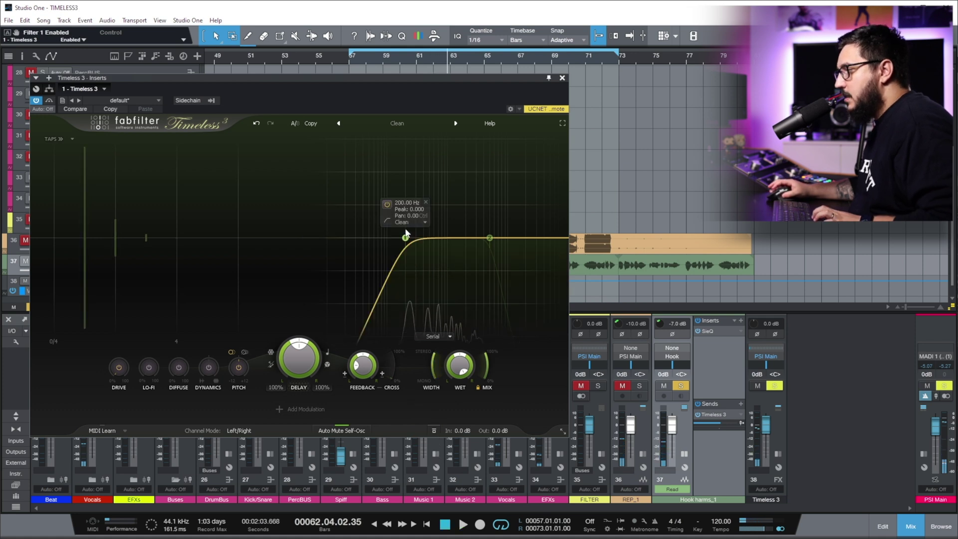
click(471, 205)
drag(405, 240, 373, 238)
drag(490, 238, 481, 238)
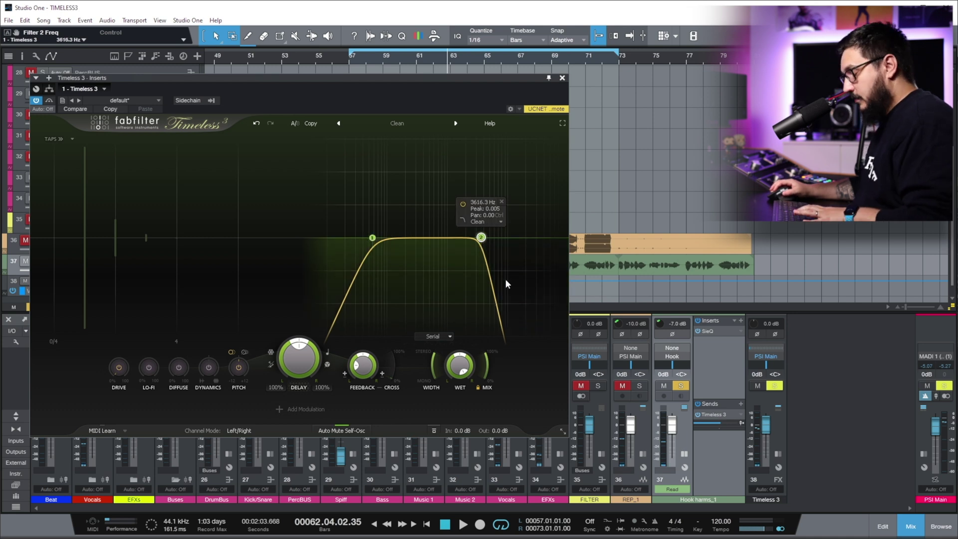
- During playback, set the high-cut filter to 6529 Hz with the Metal style and a 6 dB/oct slope, and the low-cut to 276.52 Hz
key(space)
drag(373, 238, 404, 238)
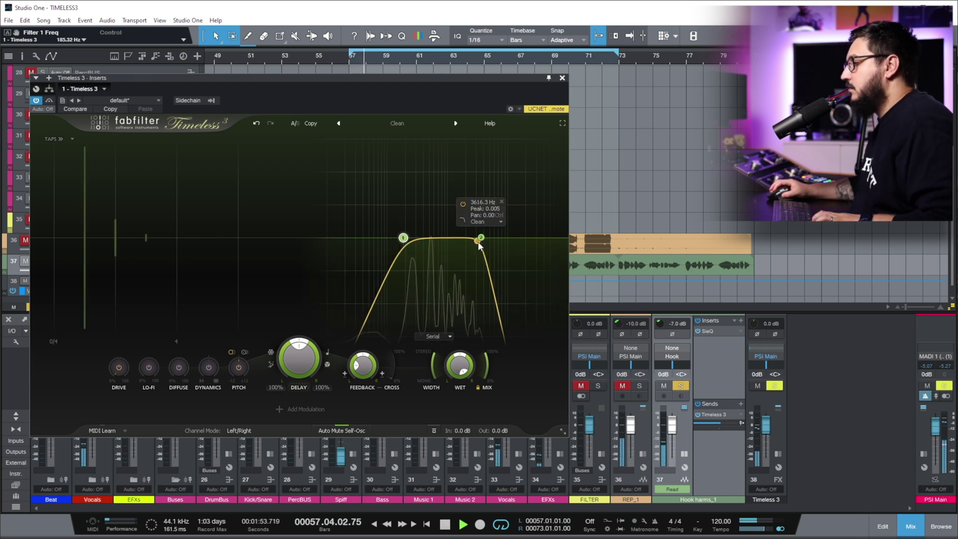
drag(479, 243, 498, 238)
click(514, 222)
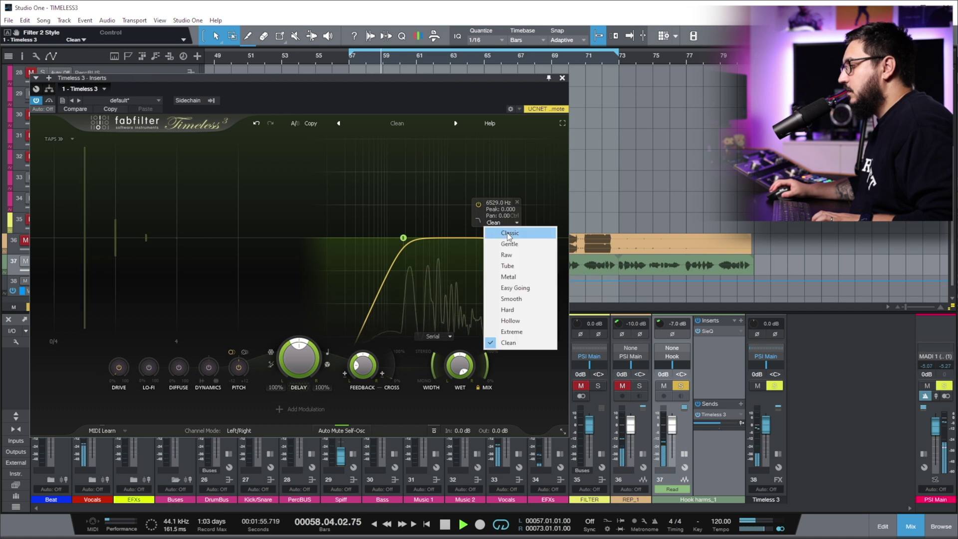
click(513, 276)
drag(402, 240, 410, 239)
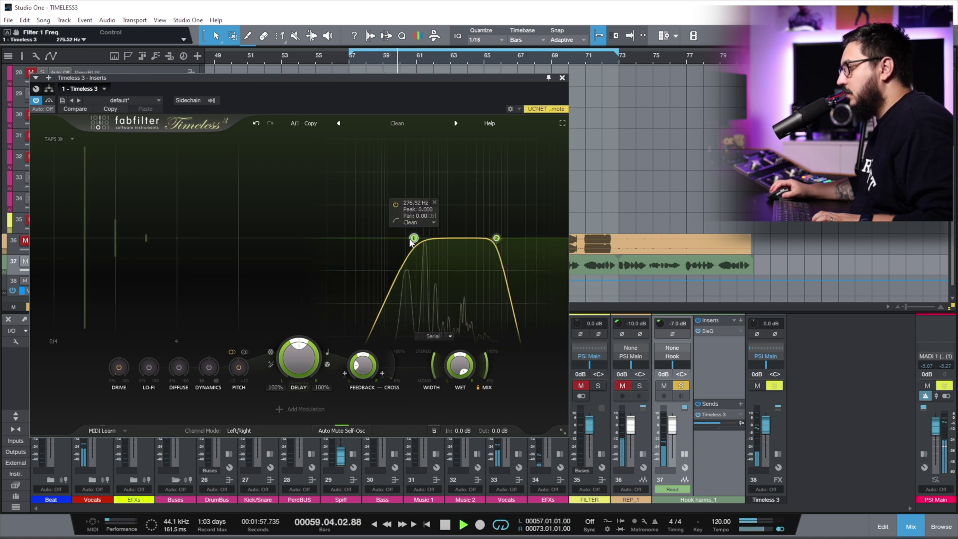
scroll(499, 239, down, 2)
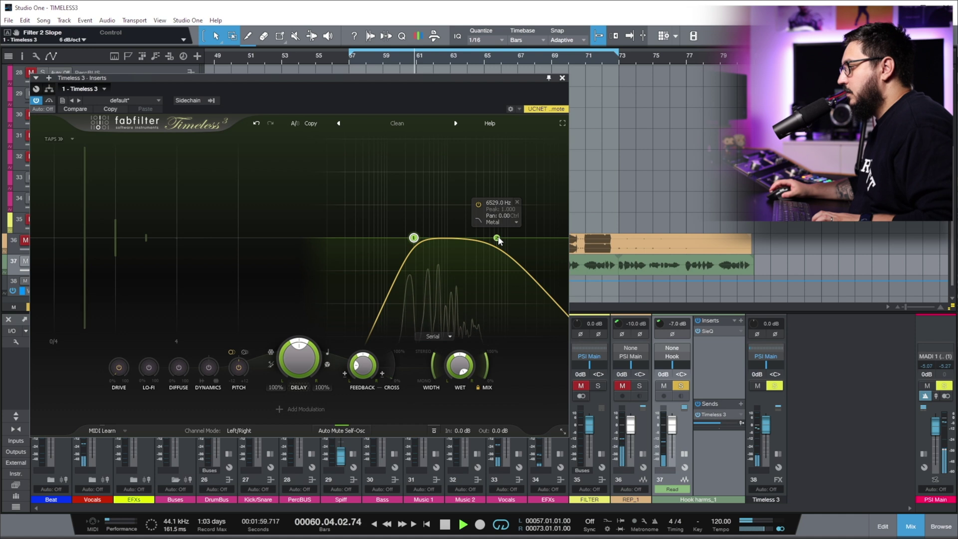
- Add a bell filter cutting 4.70 dB at 432.14 Hz, set the low-cut frequency to 203.85 Hz, and stop playback
mouse_move(418, 241)
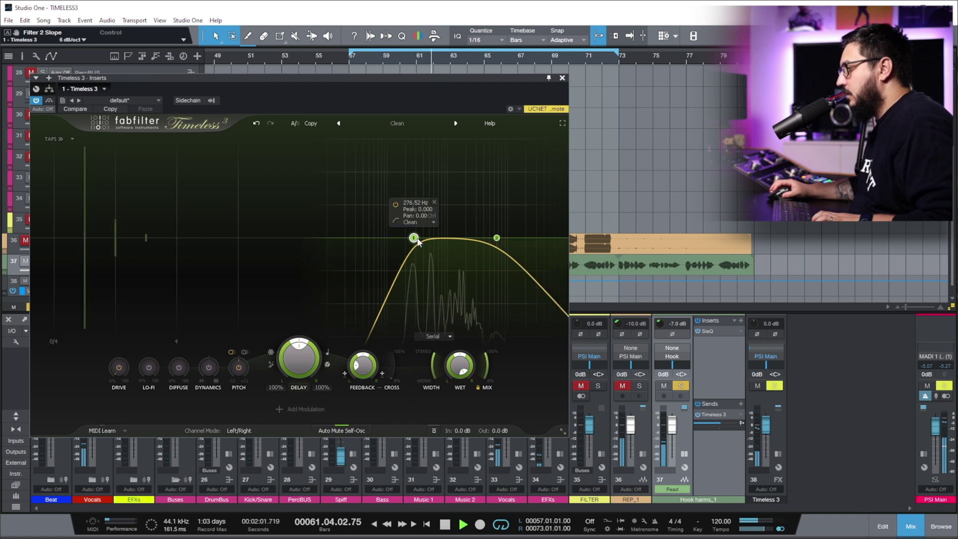
drag(413, 238, 428, 253)
scroll(427, 256, down, 2)
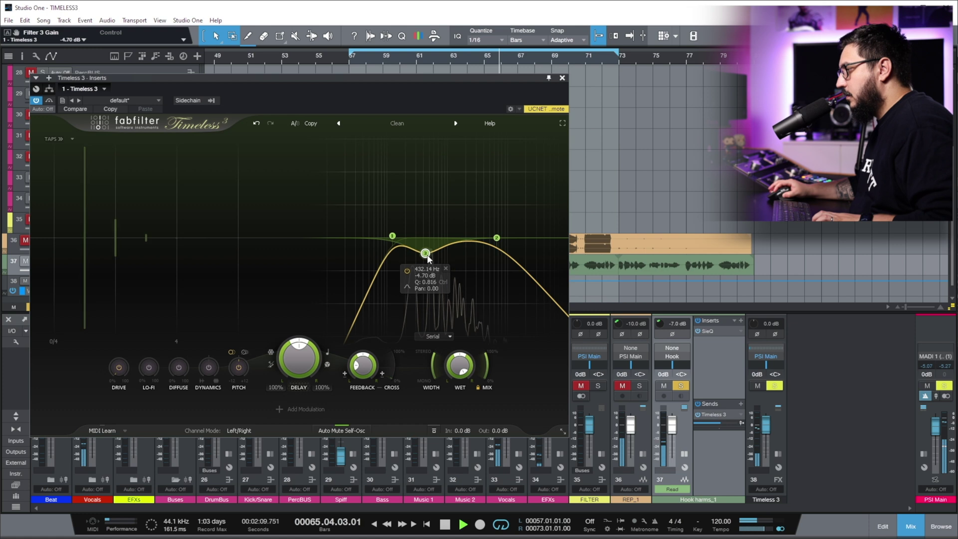
drag(392, 238, 406, 240)
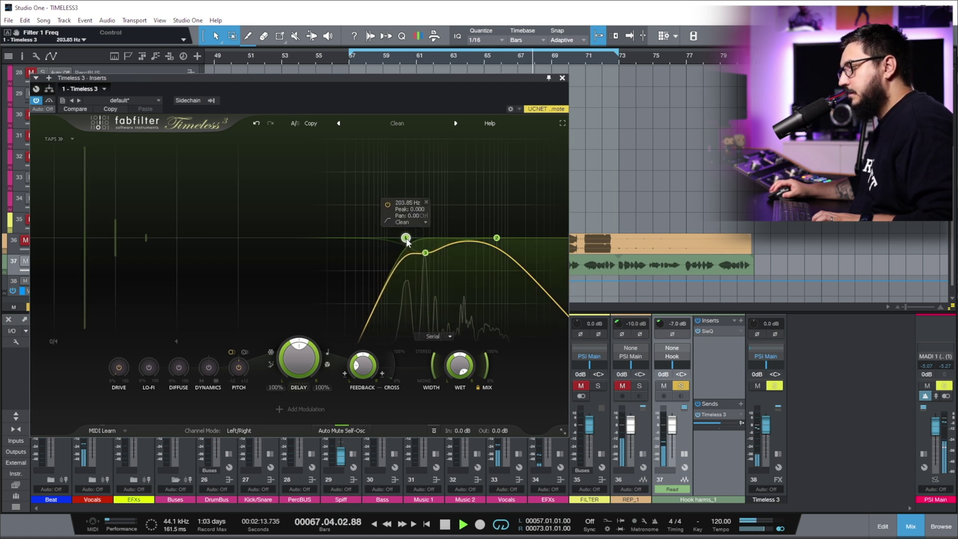
key(space)
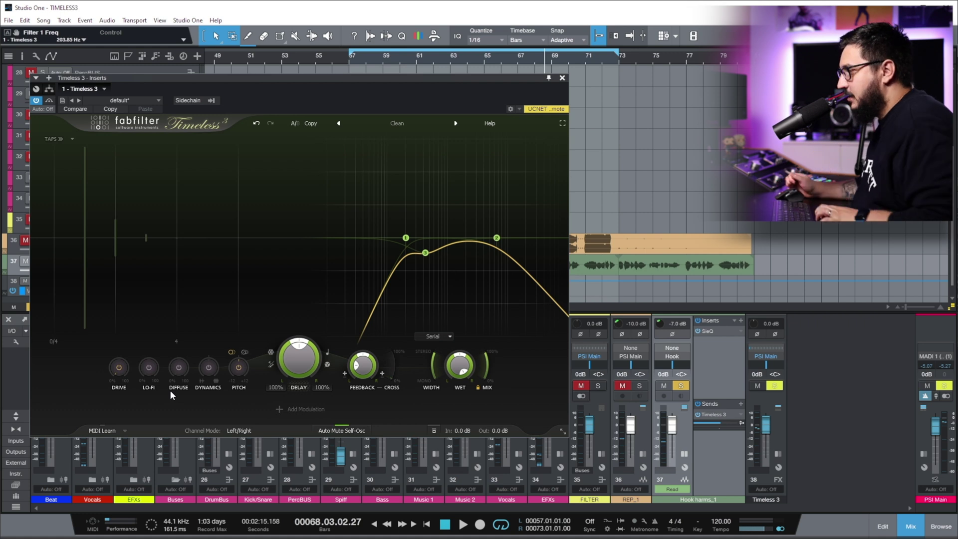
- Raise the drive to 100% during playback and bypass and re-enable it to compare the sound
key(space)
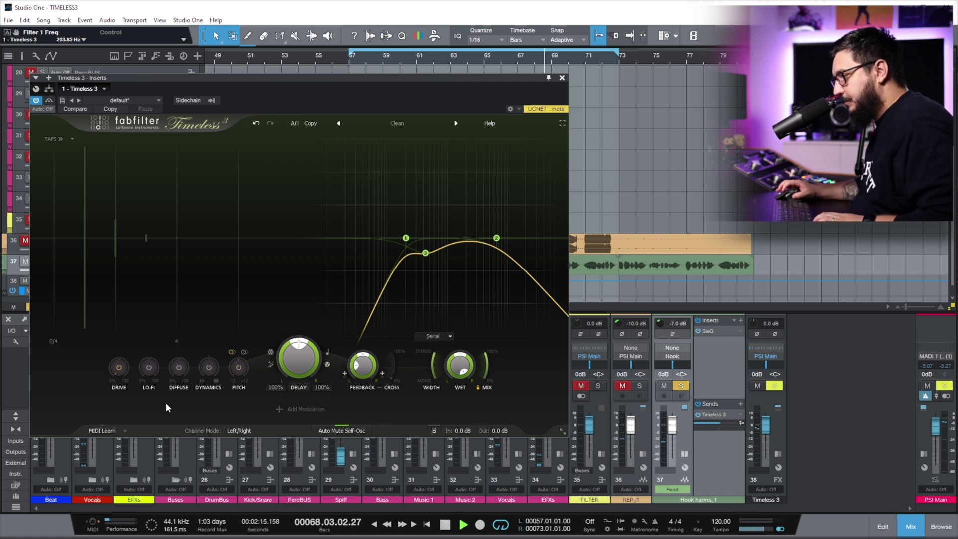
drag(125, 364, 179, 200)
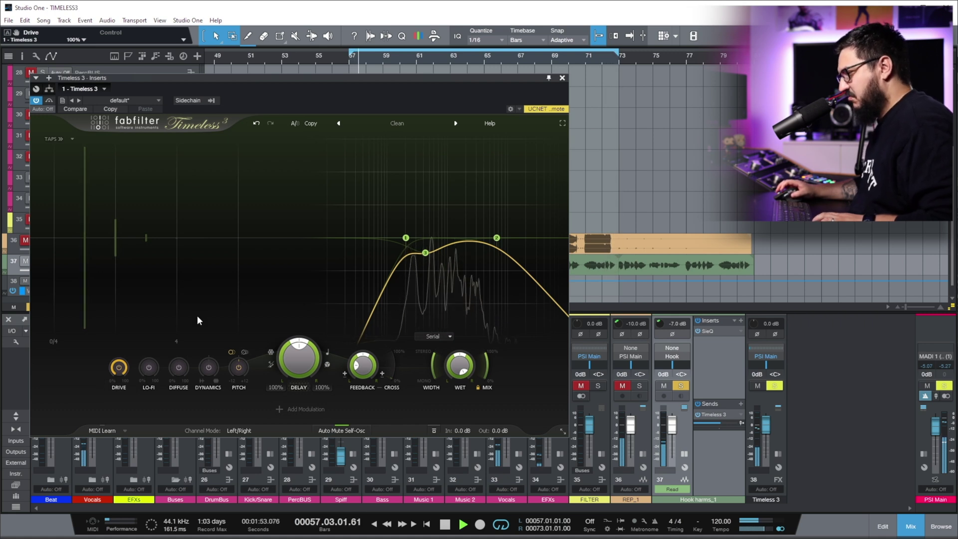
key(space)
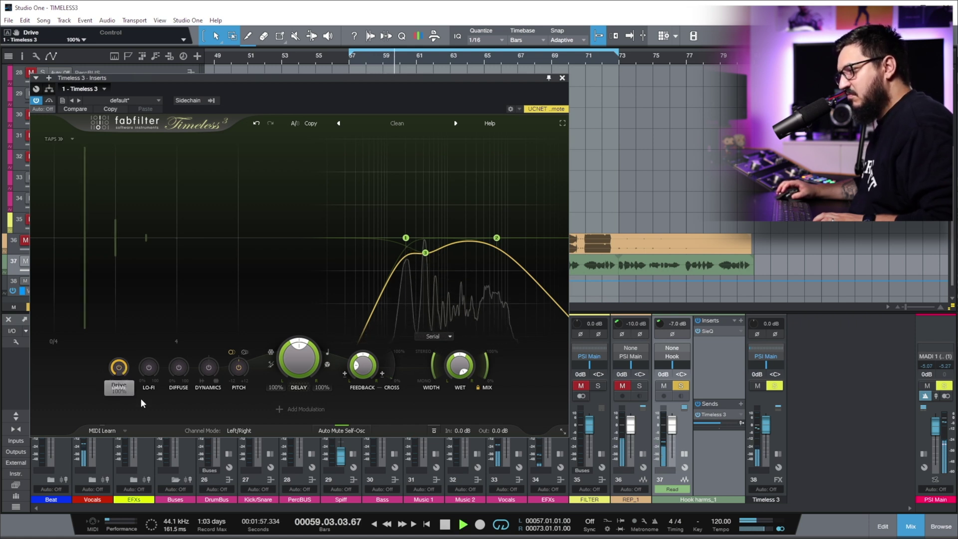
click(119, 369)
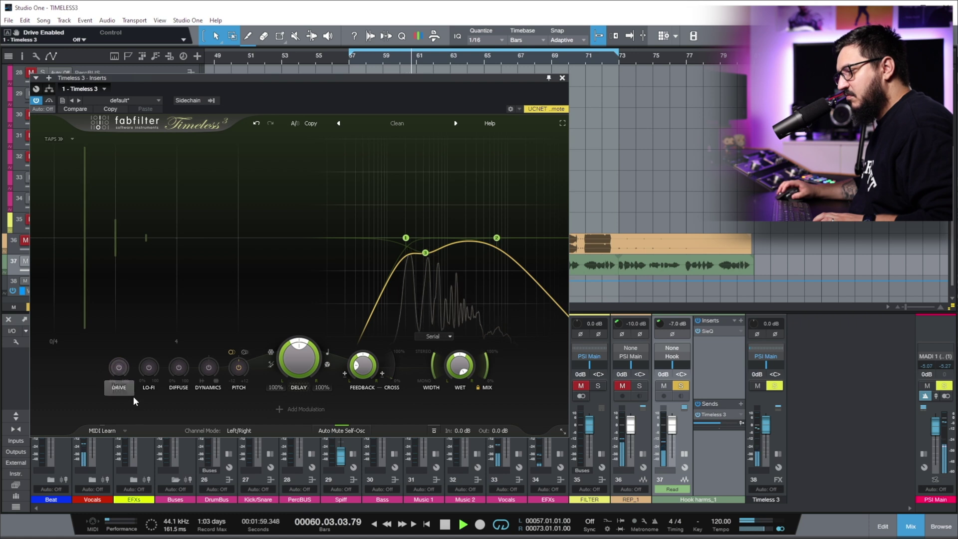
click(125, 390)
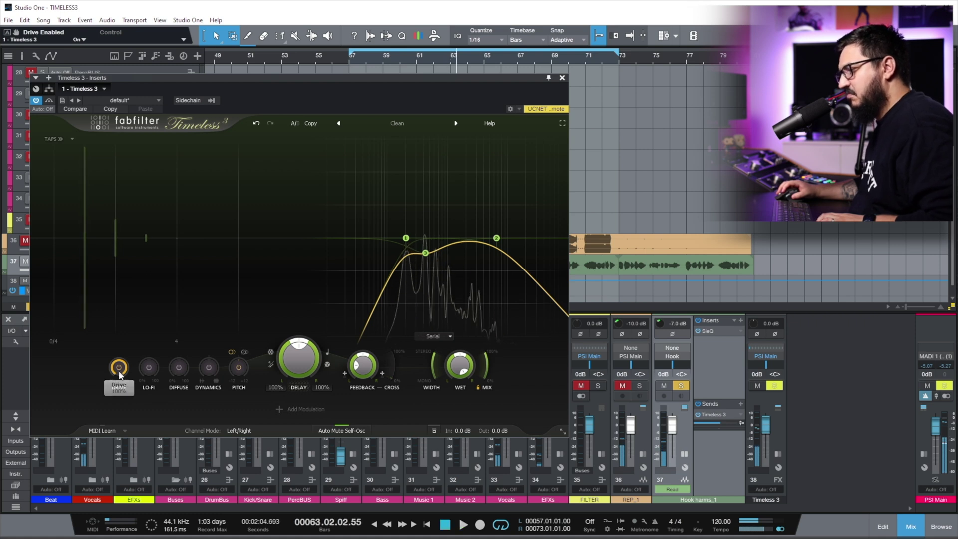
- Audition lo-fi amounts up to 88.1%, settle on 53.6%, and leave only a small amount of drive
drag(150, 374, 153, 356)
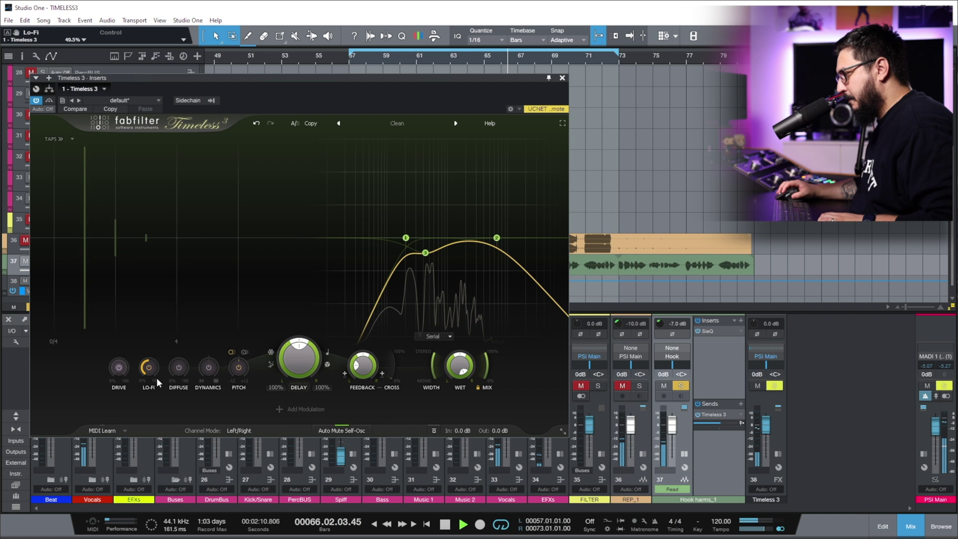
drag(157, 378, 148, 406)
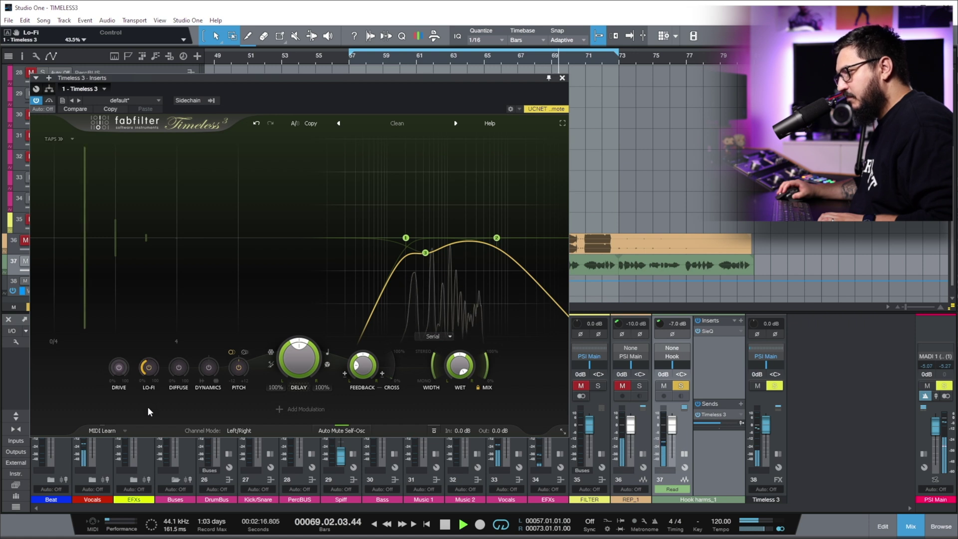
drag(151, 372, 163, 314)
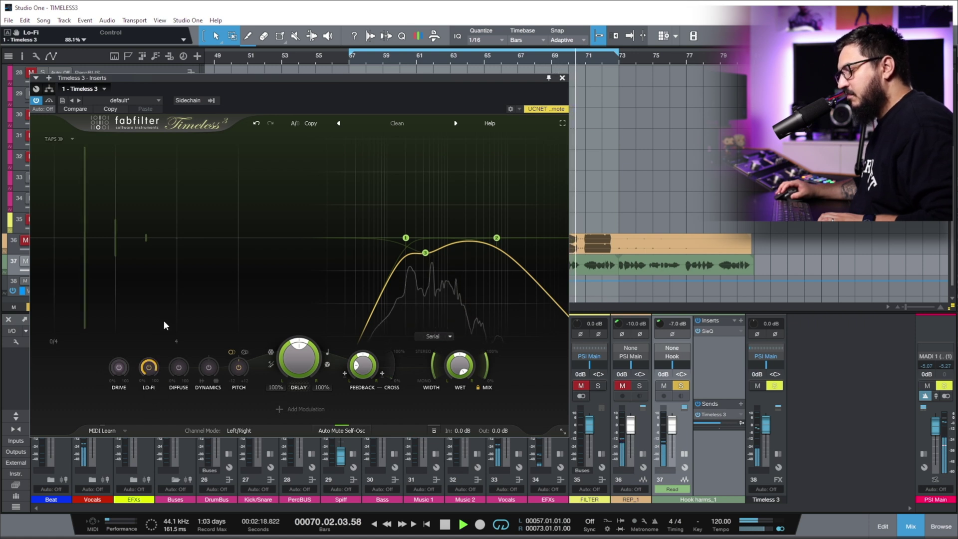
drag(149, 369, 144, 398)
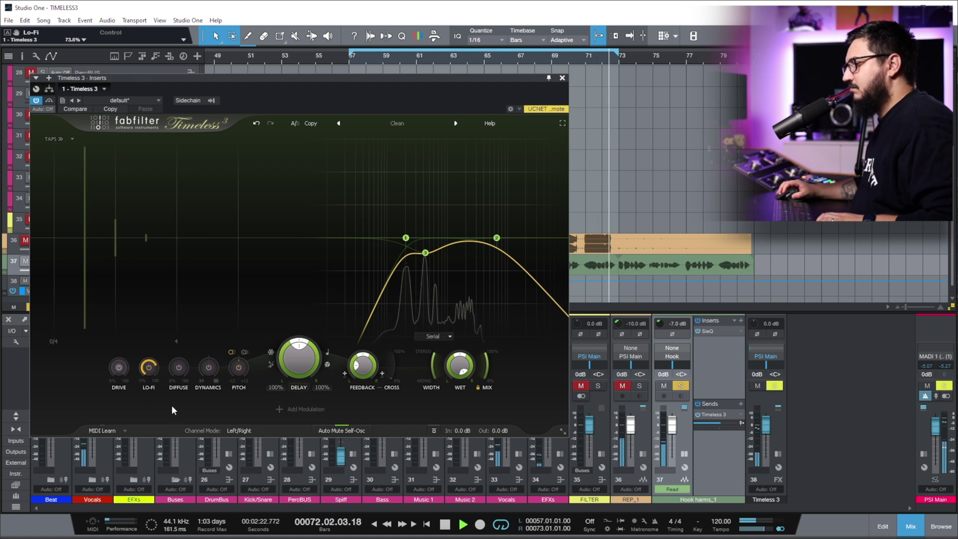
drag(149, 373, 100, 460)
drag(148, 368, 144, 397)
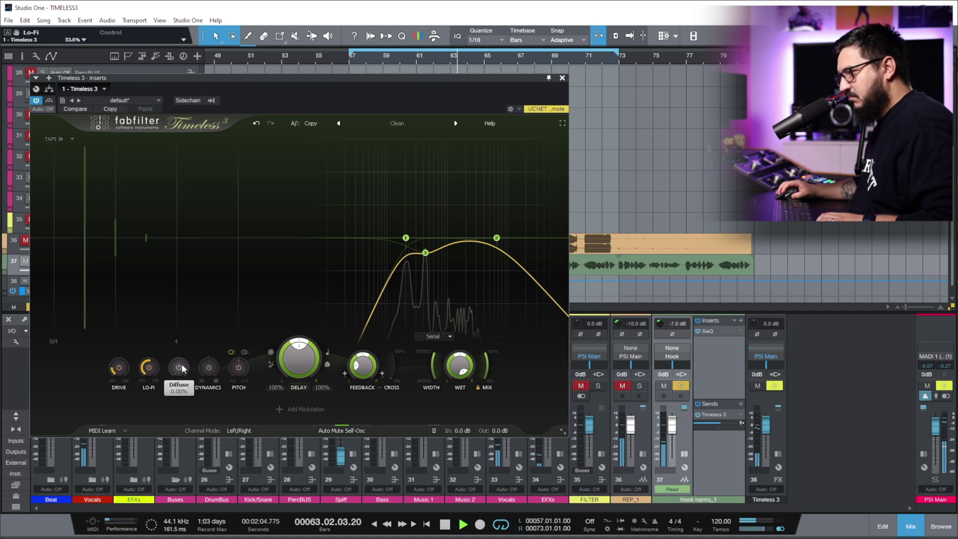
- Audition the diffusion from 21.8% up to 97.2% and bring it down to 25.0%
drag(190, 323, 189, 326)
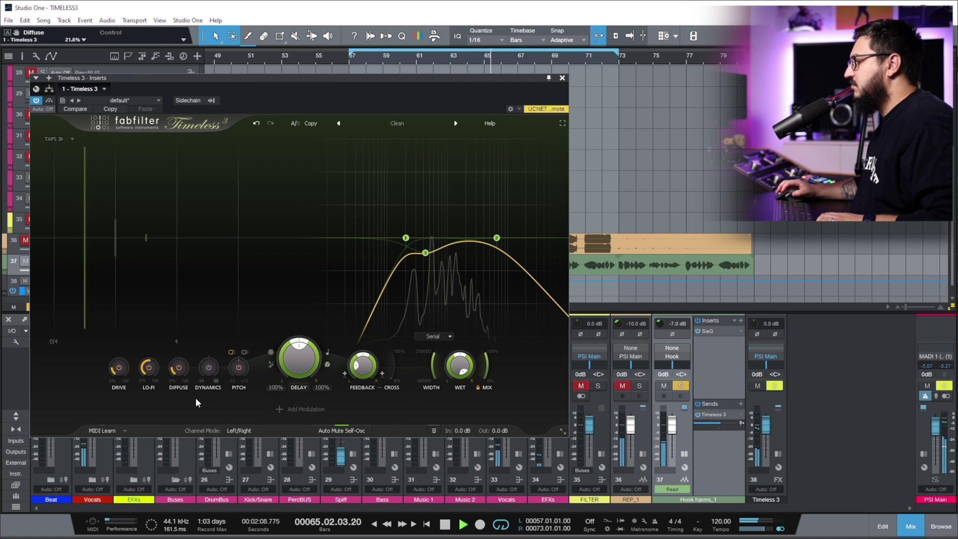
drag(182, 377, 194, 319)
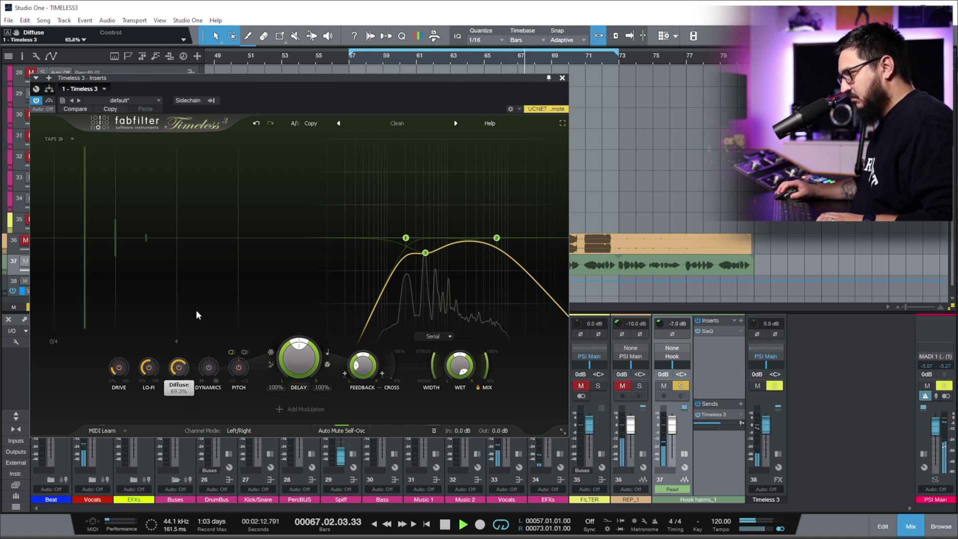
drag(199, 282, 199, 283)
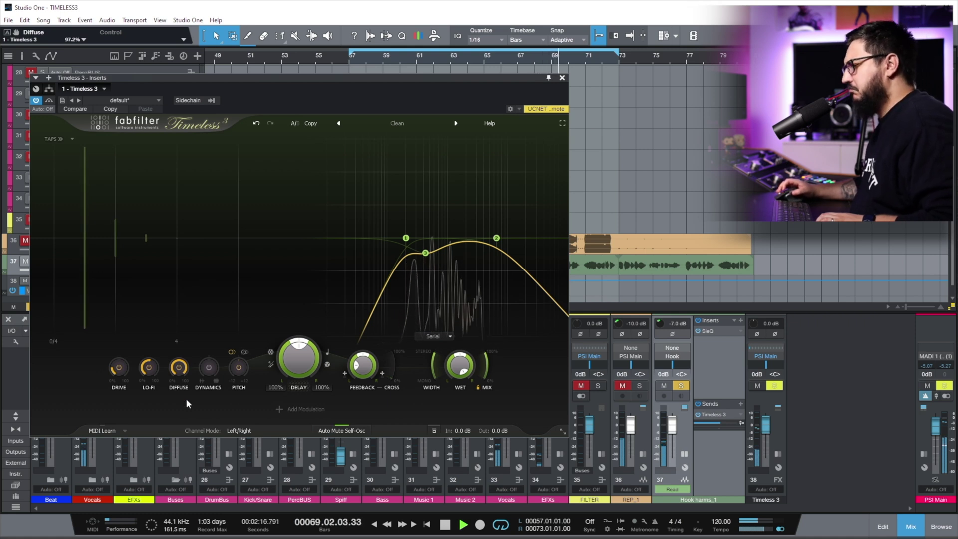
scroll(175, 383, down, 2)
drag(175, 380, 175, 429)
scroll(174, 382, down, 7)
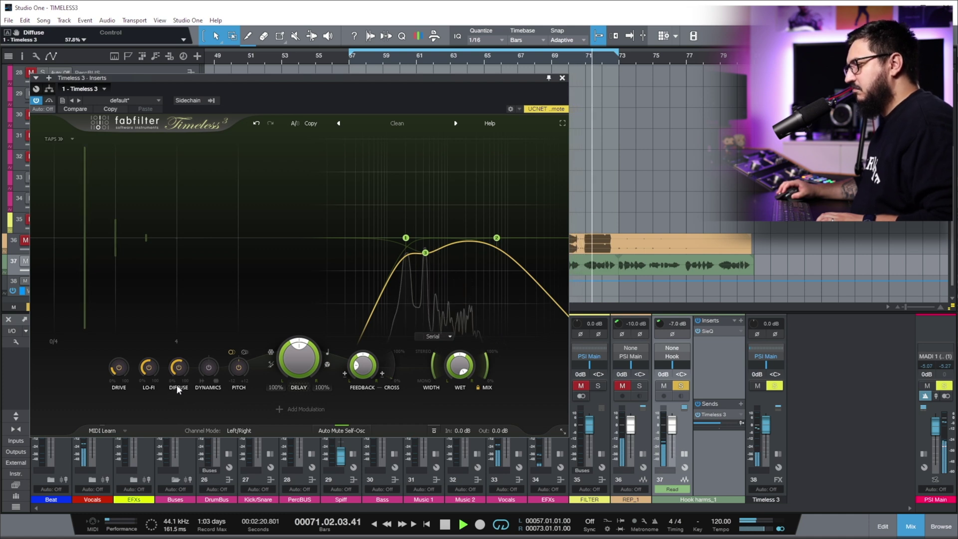
scroll(179, 420, down, 4)
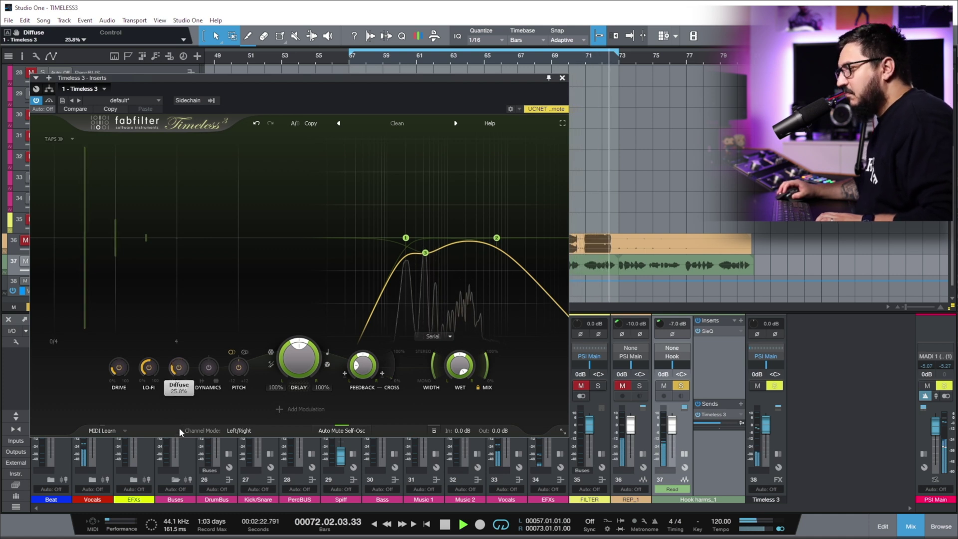
drag(180, 430, 180, 432)
- Sweep the delay's dynamics down to nearly -1 and set it to 0.179
mouse_move(211, 368)
drag(221, 343, 222, 336)
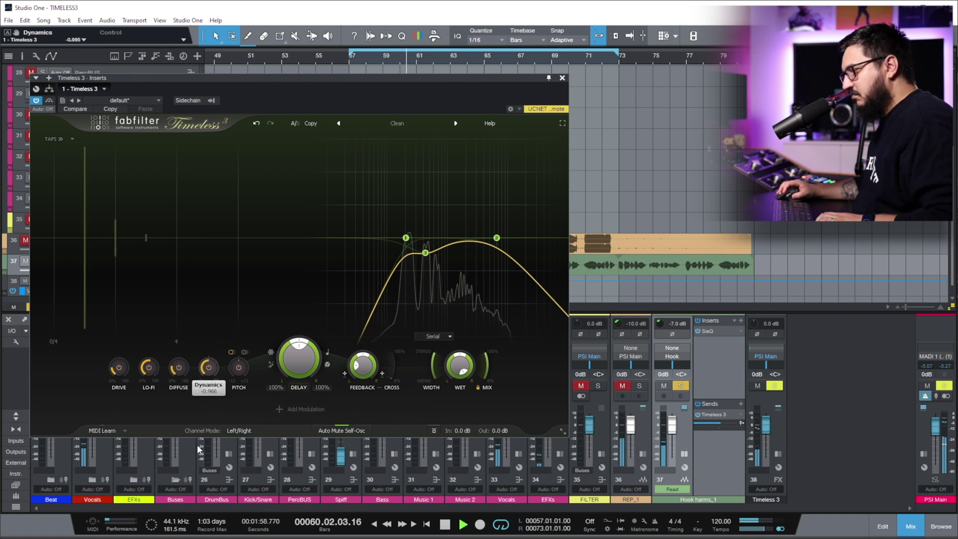
drag(208, 393, 211, 304)
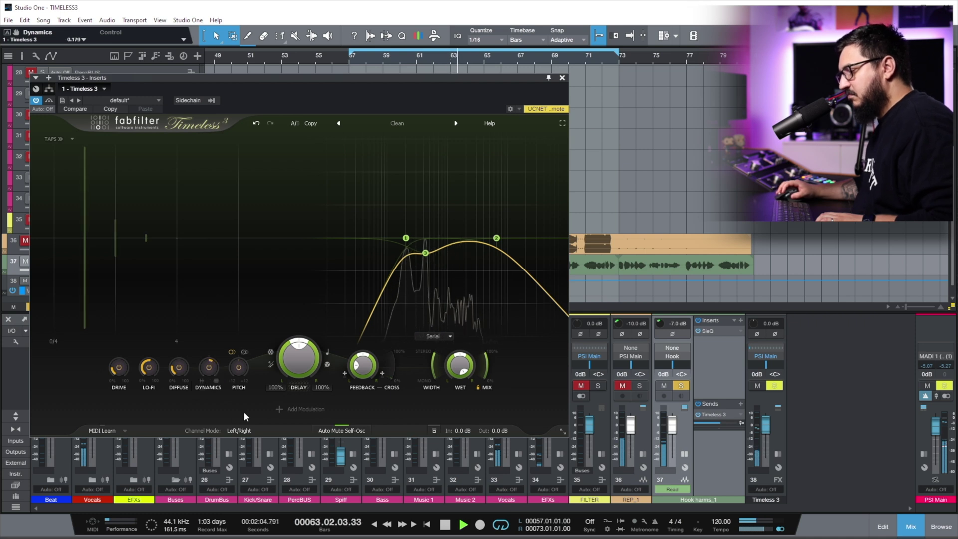
- Audition the pitch shift down to -12 semitones and change its routing to inside the feedback
drag(238, 374, 229, 409)
drag(237, 367, 237, 393)
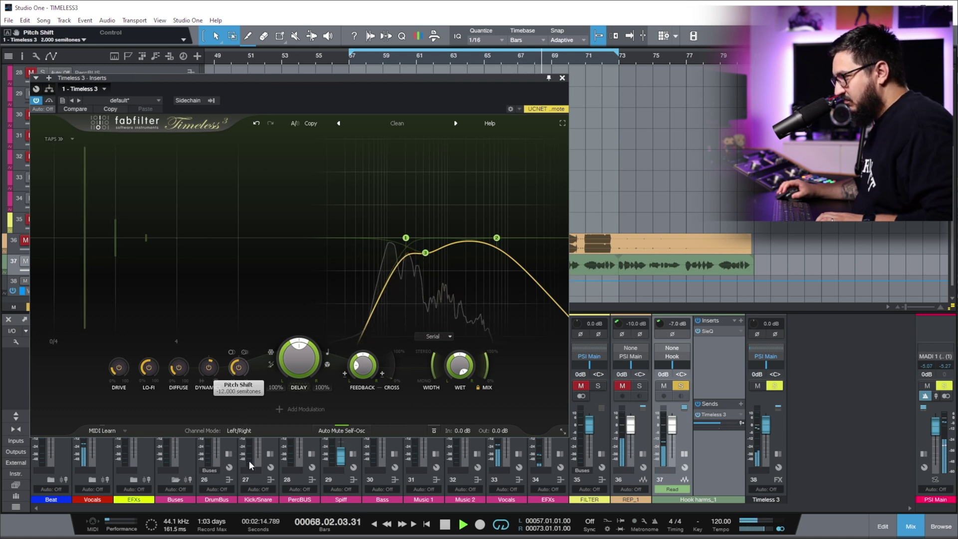
click(246, 359)
click(251, 399)
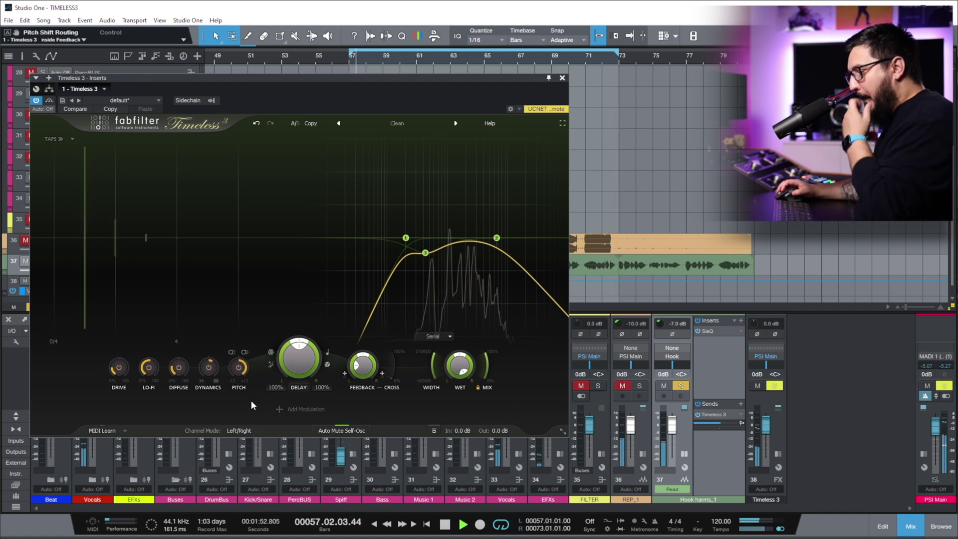
- Set the pitch shift to 1.011 semitones with pitch shift mirroring enabled, and stop playback
drag(238, 371, 235, 410)
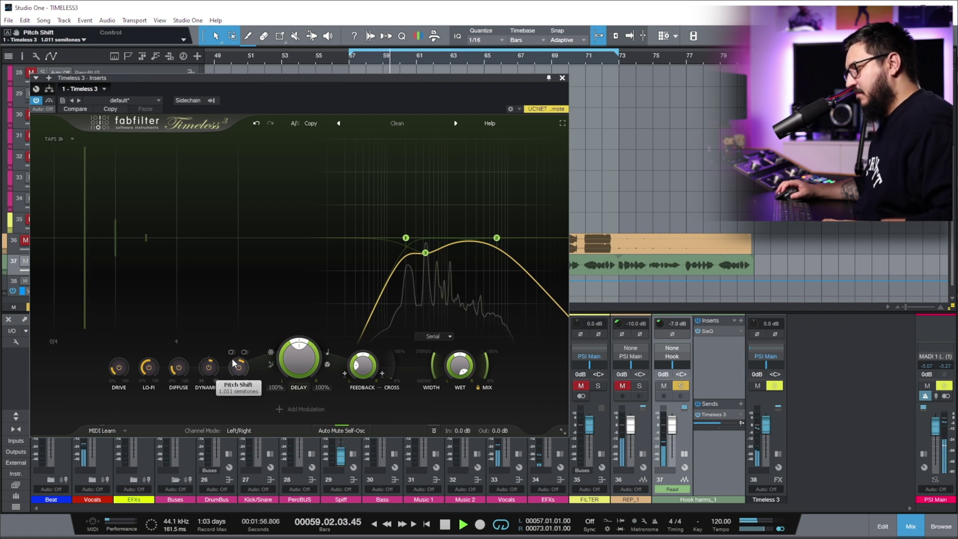
key(space)
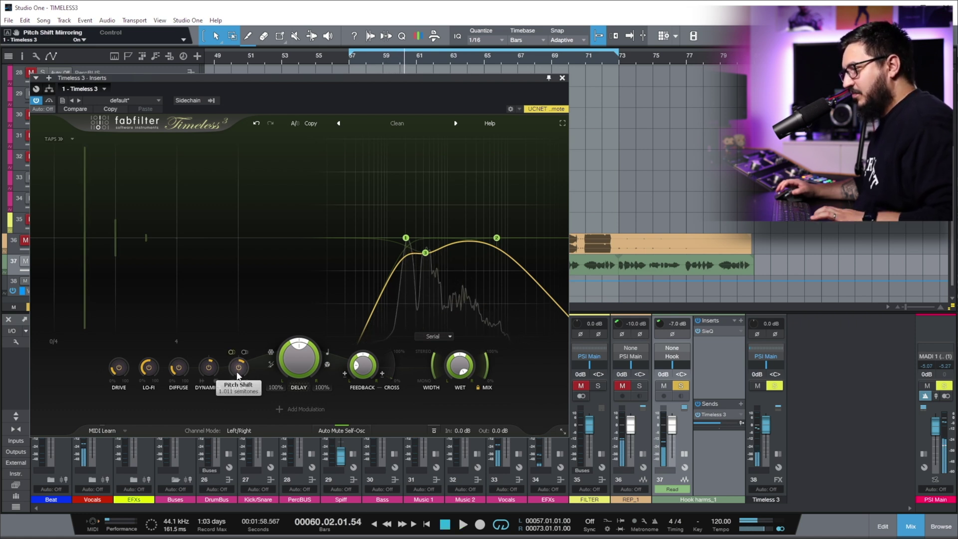
- Turn off pitch shift mirroring, resume playback, and set the pitch shift to 2 semitones
mouse_move(181, 369)
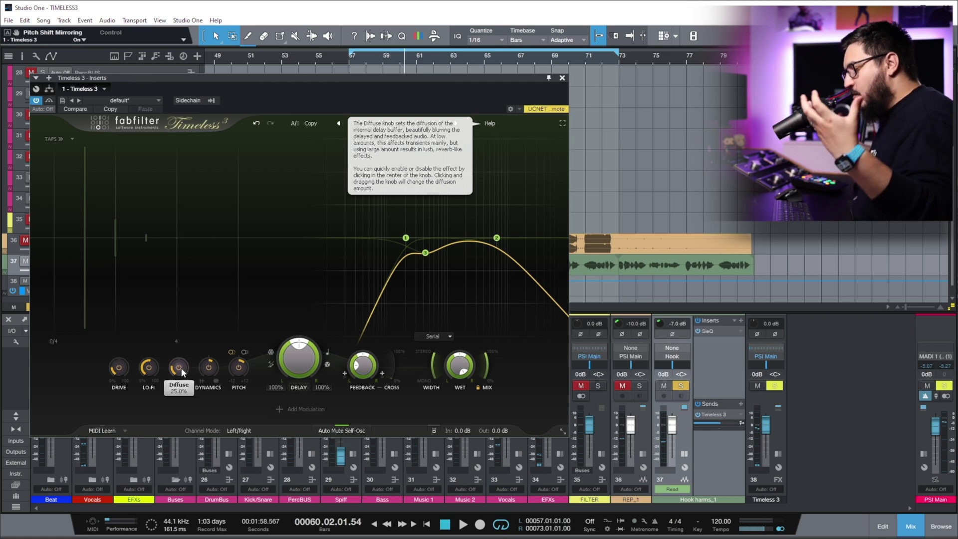
mouse_move(211, 374)
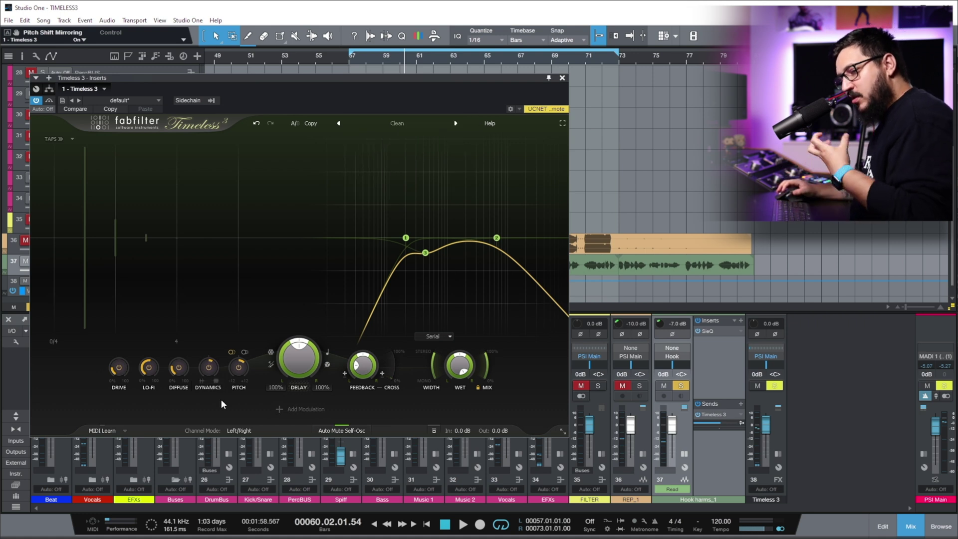
mouse_move(243, 377)
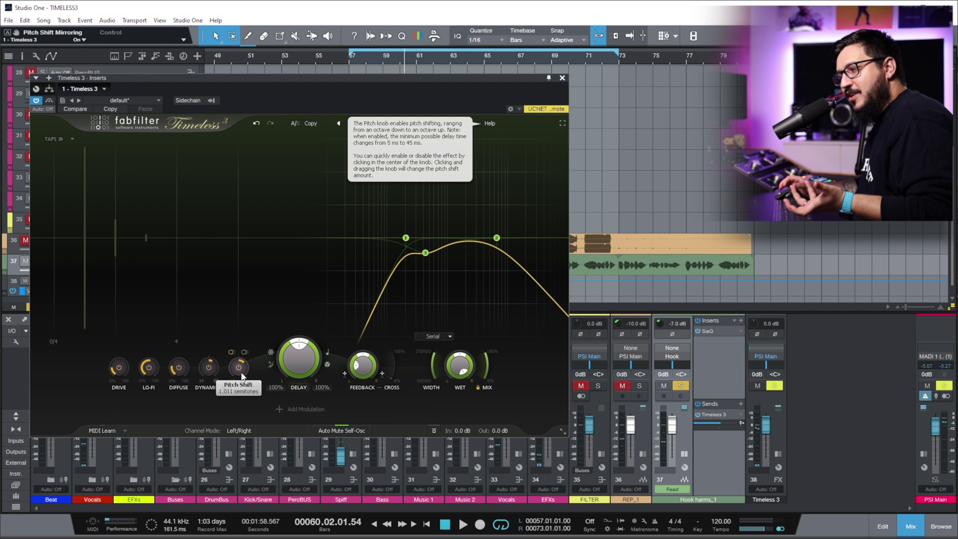
click(231, 353)
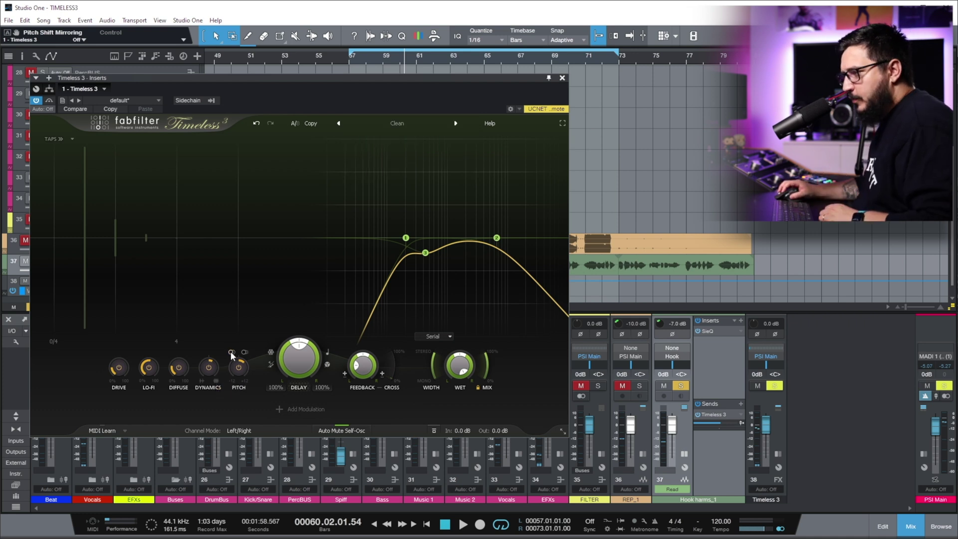
mouse_move(232, 354)
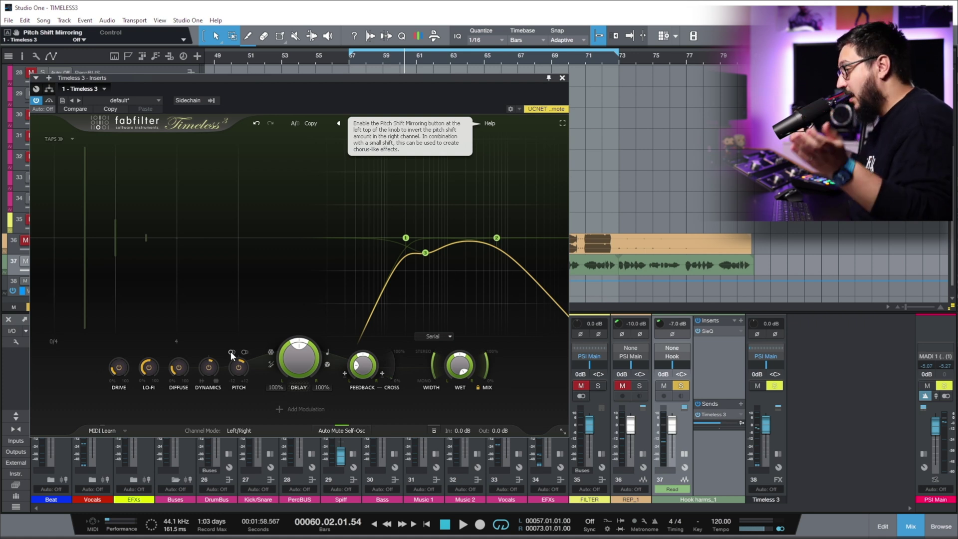
key(space)
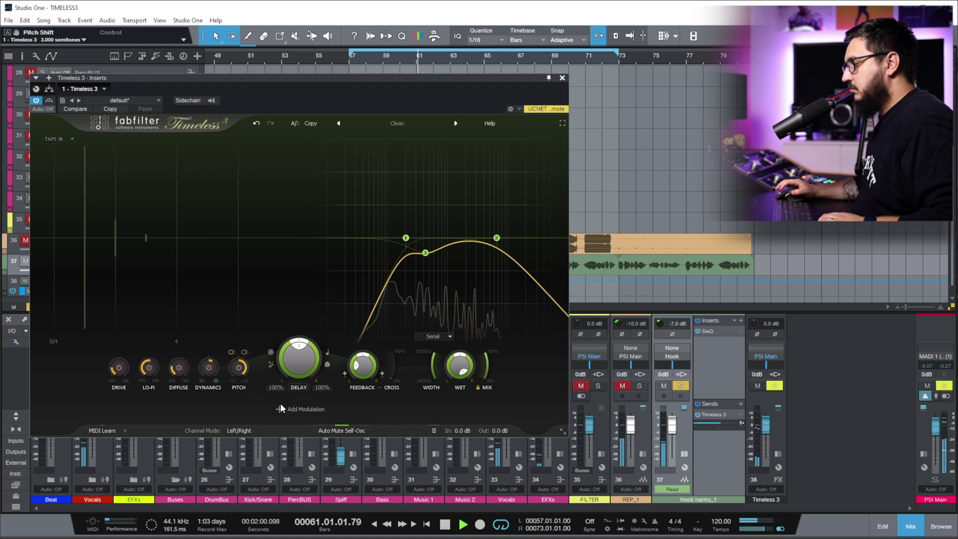
- Set the delay's ping pong mode to Ping Pong L-R and resume playback
mouse_move(280, 406)
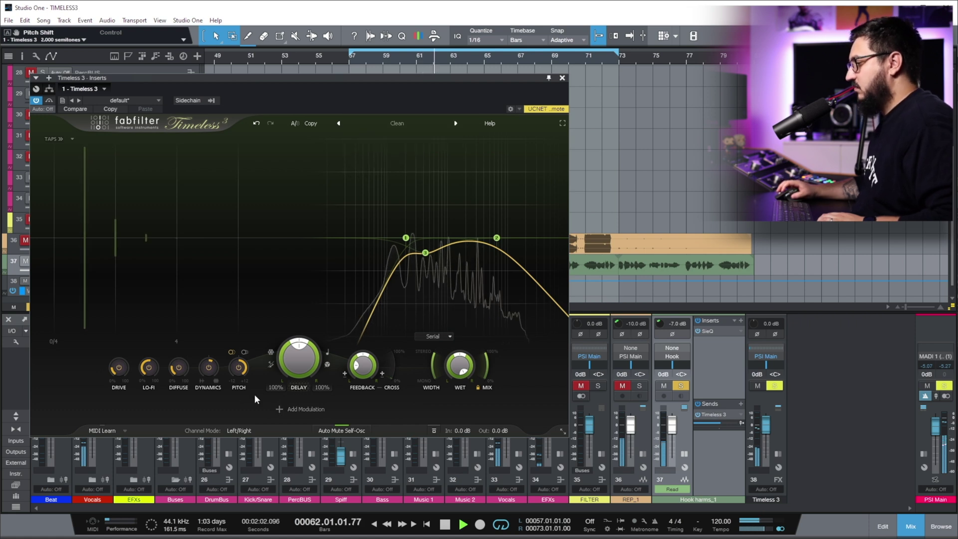
mouse_move(238, 375)
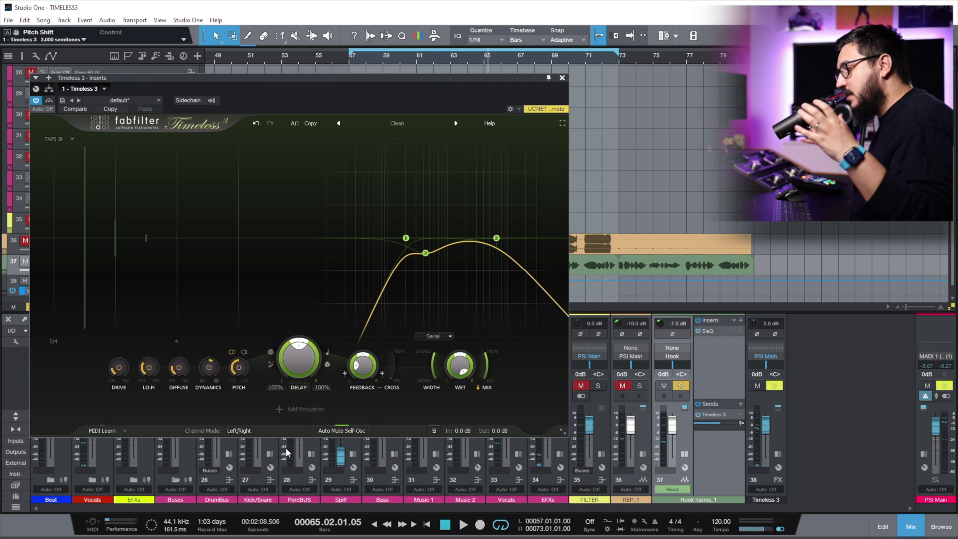
drag(239, 368, 248, 306)
click(271, 365)
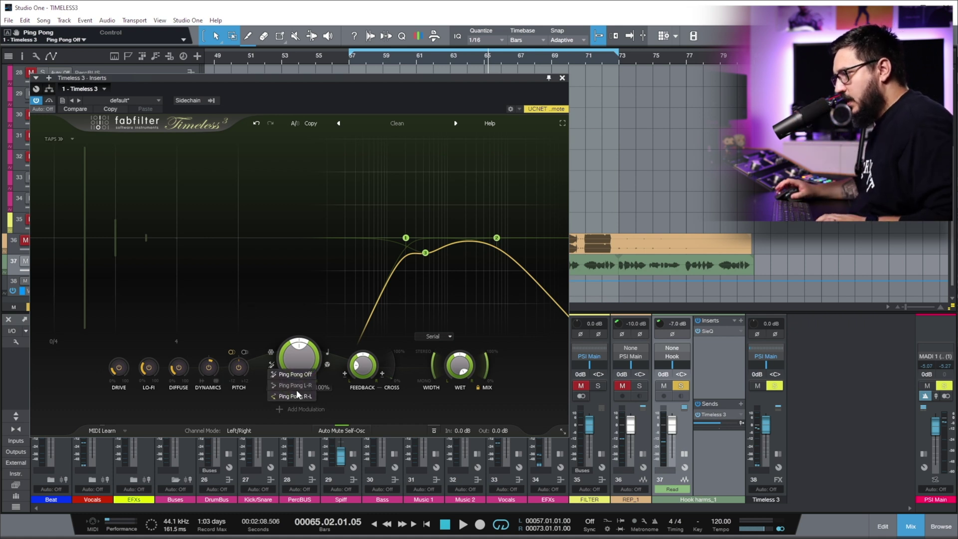
click(297, 386)
key(space)
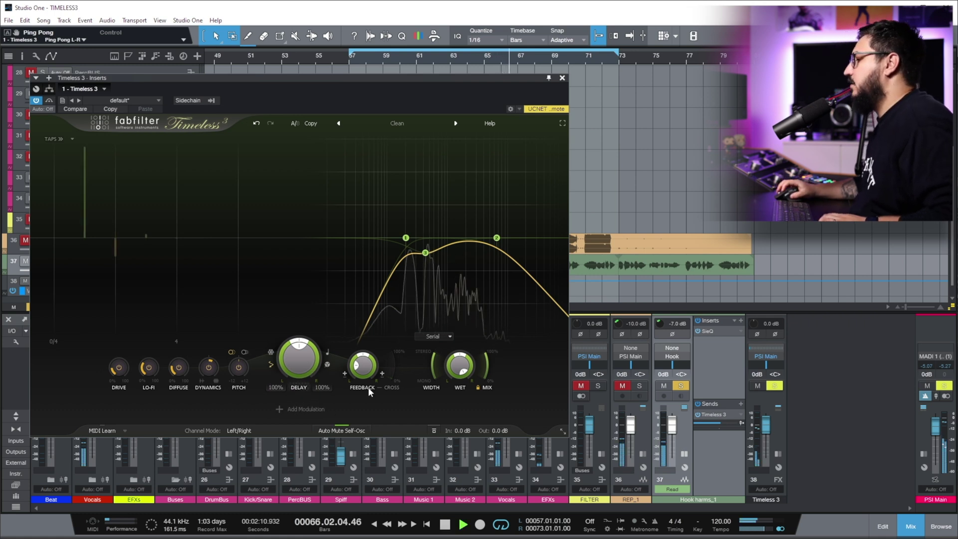
- Raise the delay's feedback and turn off the lo-fi effect
drag(373, 344, 389, 311)
drag(497, 238, 503, 239)
click(149, 367)
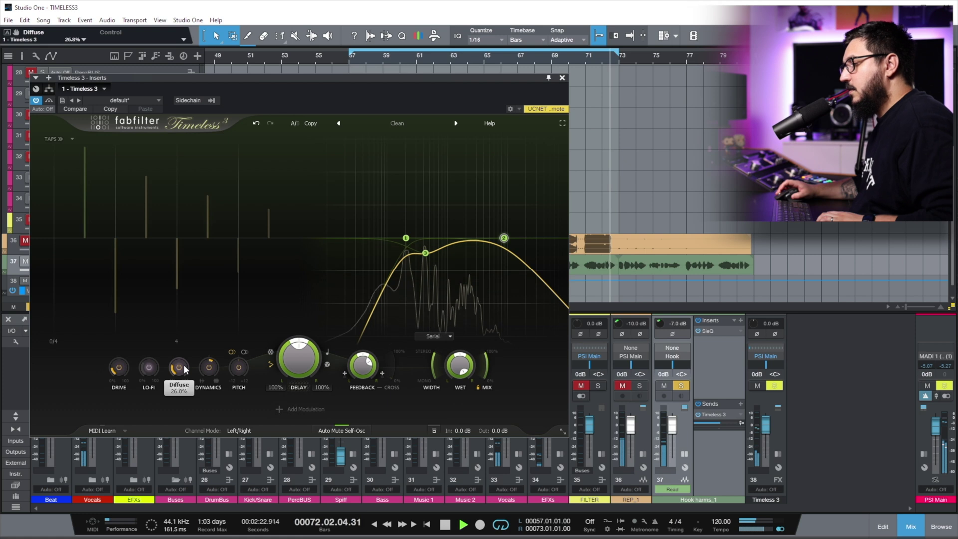
- Set the diffusion to 62.3% and the wet level to -7.73 dB
scroll(179, 368, up, 5)
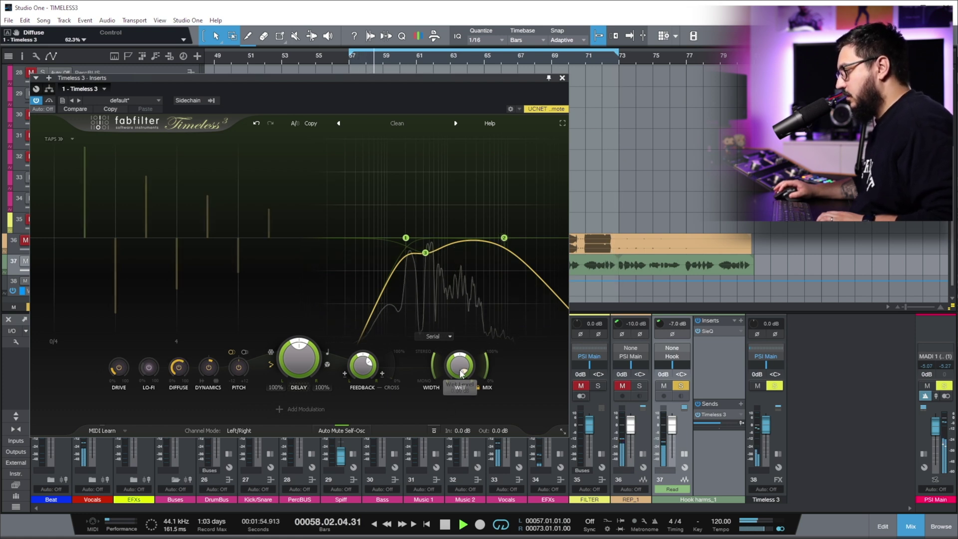
drag(451, 384, 440, 404)
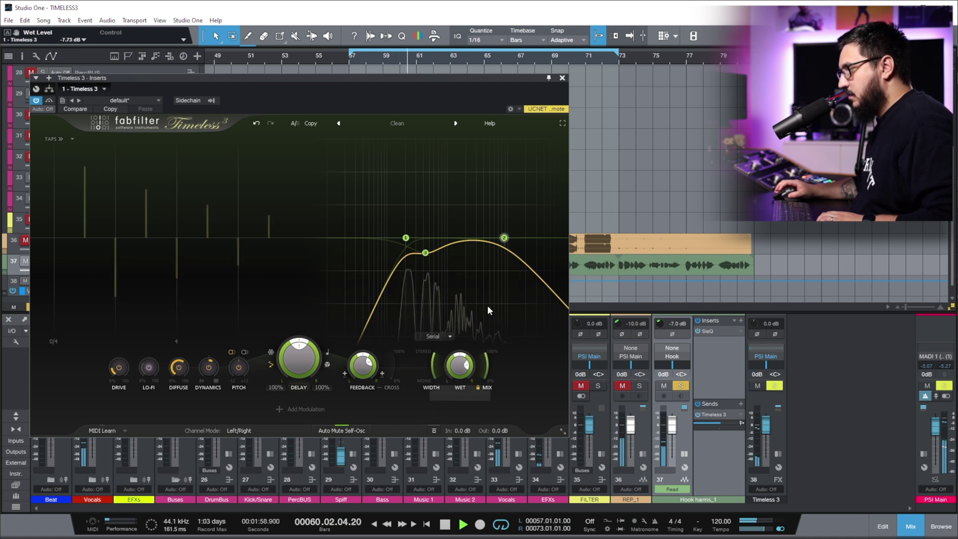
- Change filter 2 to a high shelf at about 3165 Hz with a gain of -3.03 dB
right_click(502, 240)
mouse_move(534, 255)
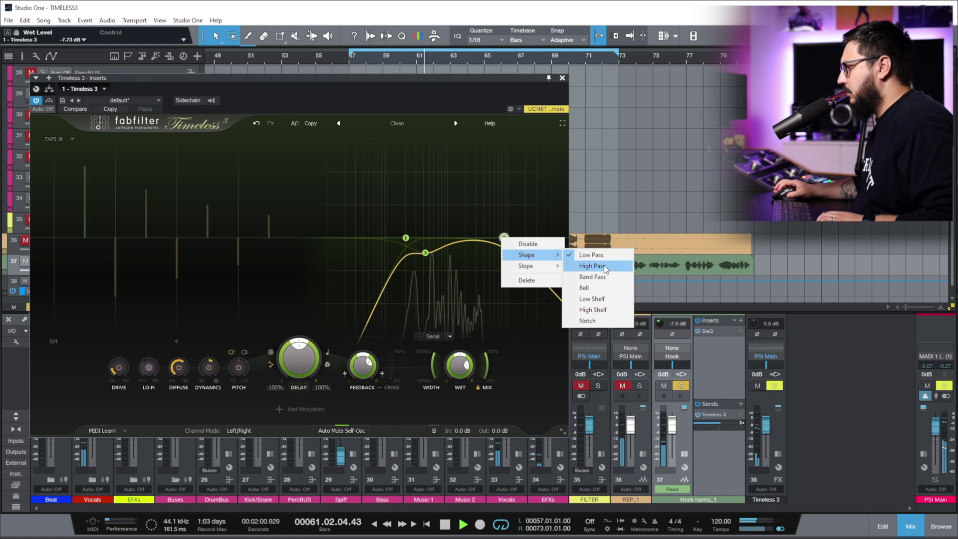
click(601, 300)
drag(503, 238, 477, 245)
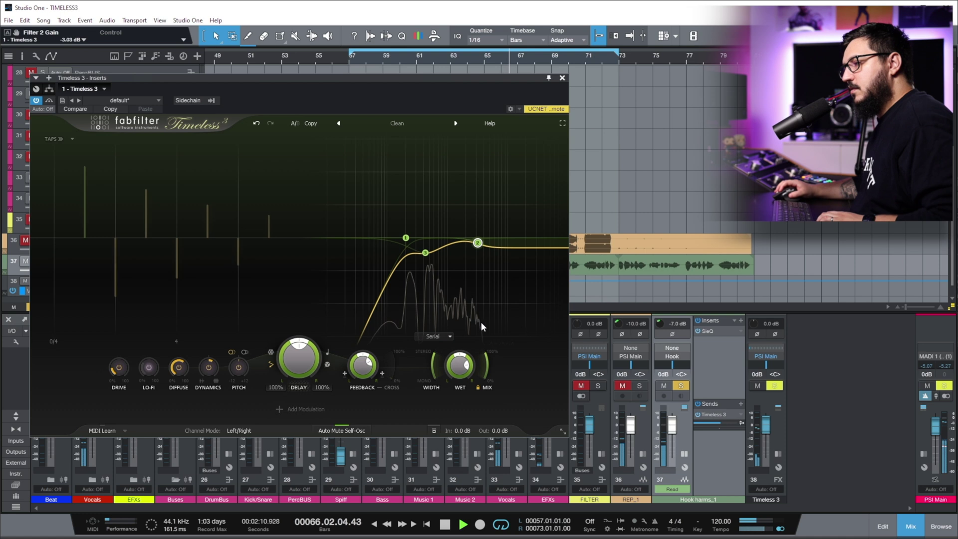
- Audition other pitch shift amounts and turn the pitch effect off
drag(239, 368, 227, 468)
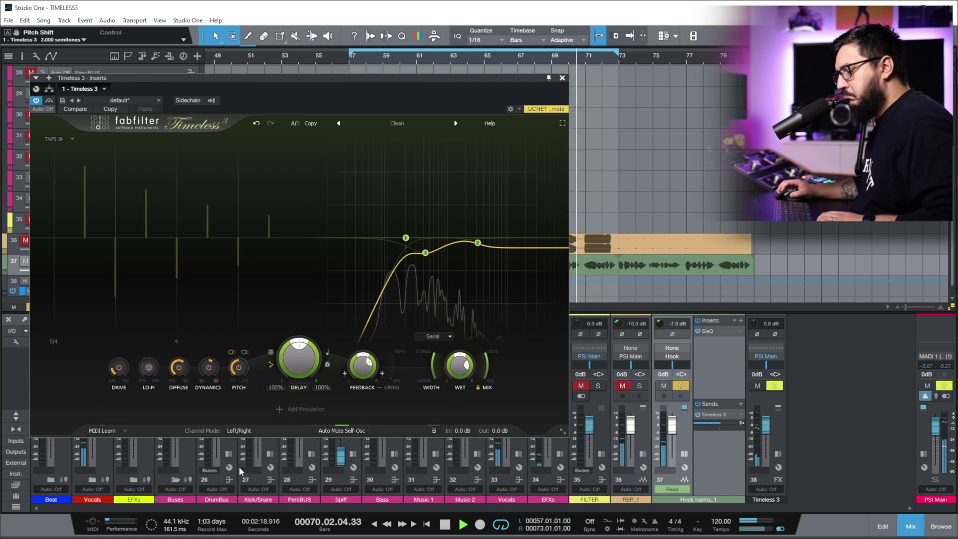
drag(244, 369, 246, 336)
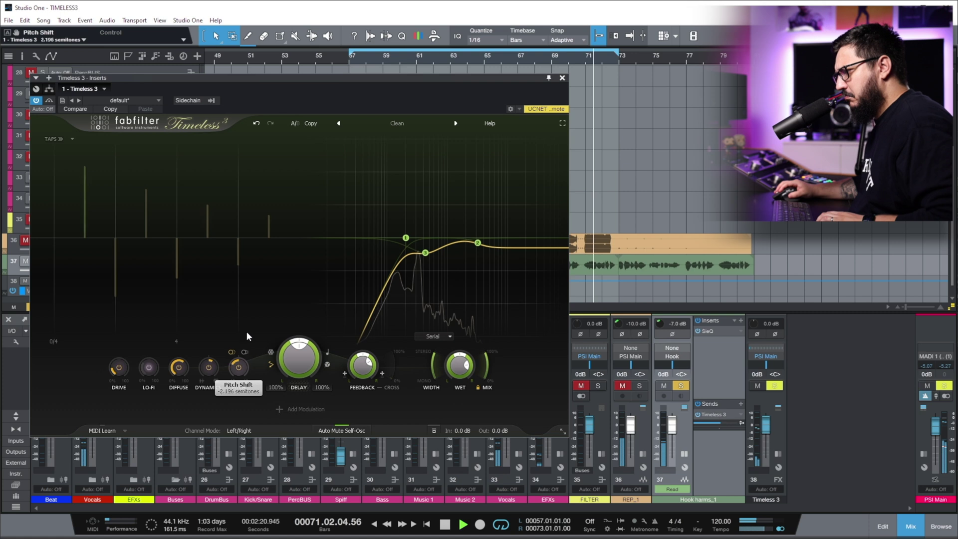
ctrl+click(245, 368)
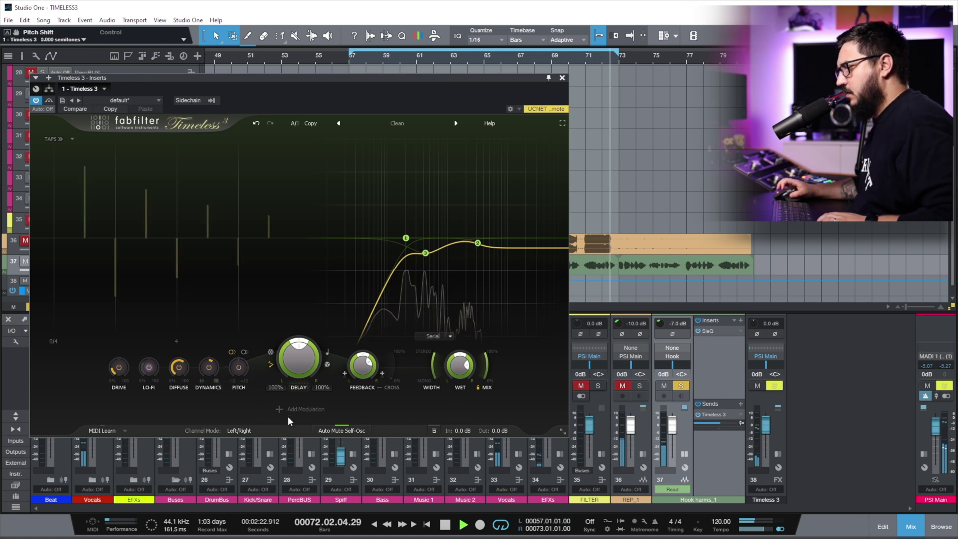
- Reduce the stereo width to nearly mono and set the feedback pan to 0.133
drag(432, 367, 423, 470)
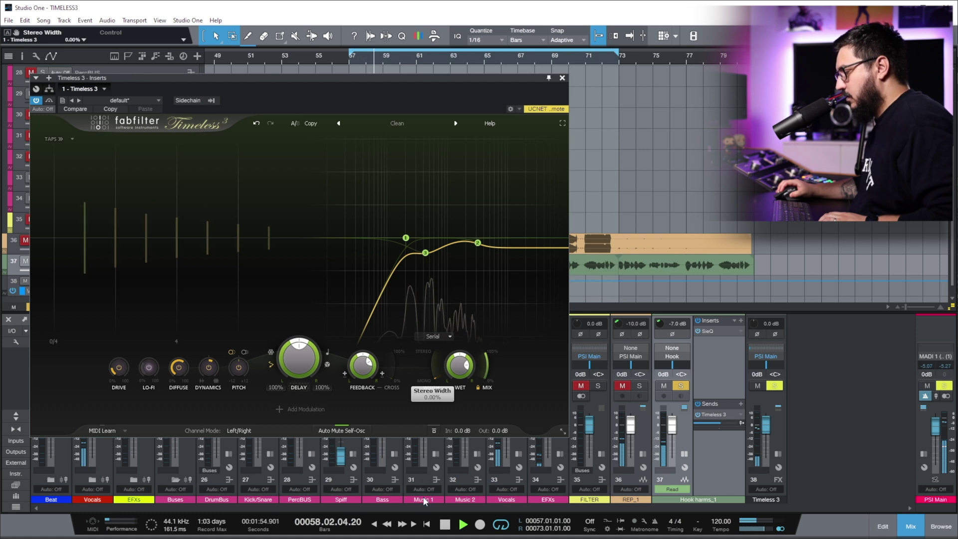
drag(421, 457, 421, 446)
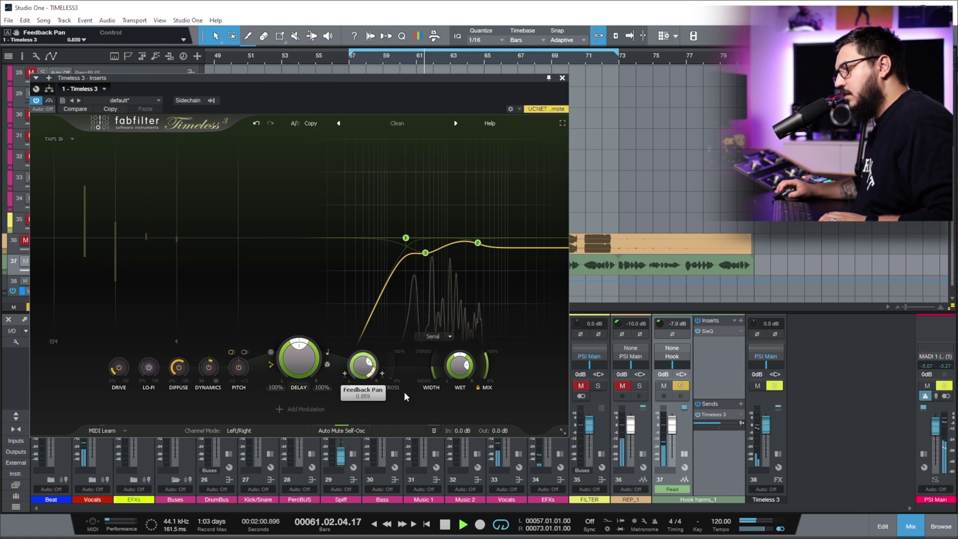
drag(362, 425, 374, 331)
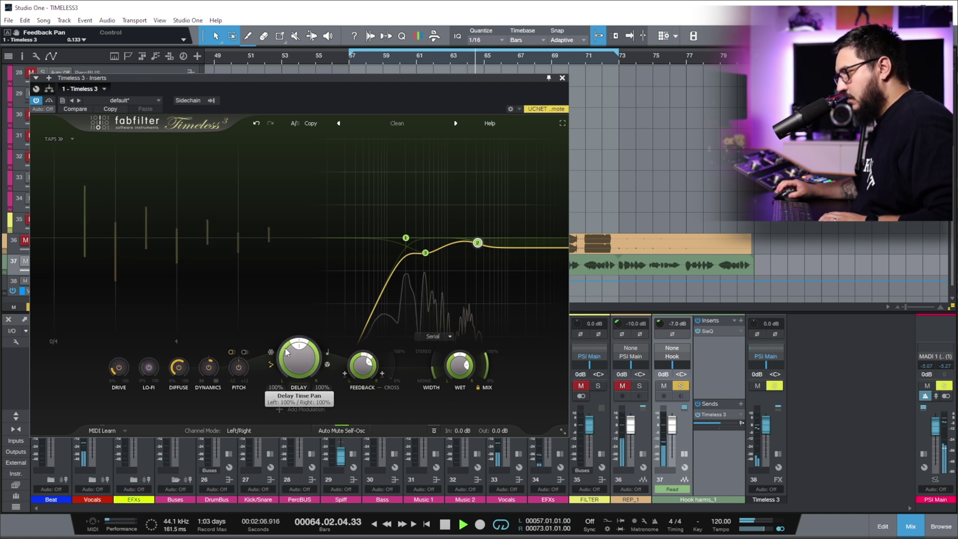
- Offset the delay times to 104% for the left channel and 105% for the right
drag(278, 368, 304, 333)
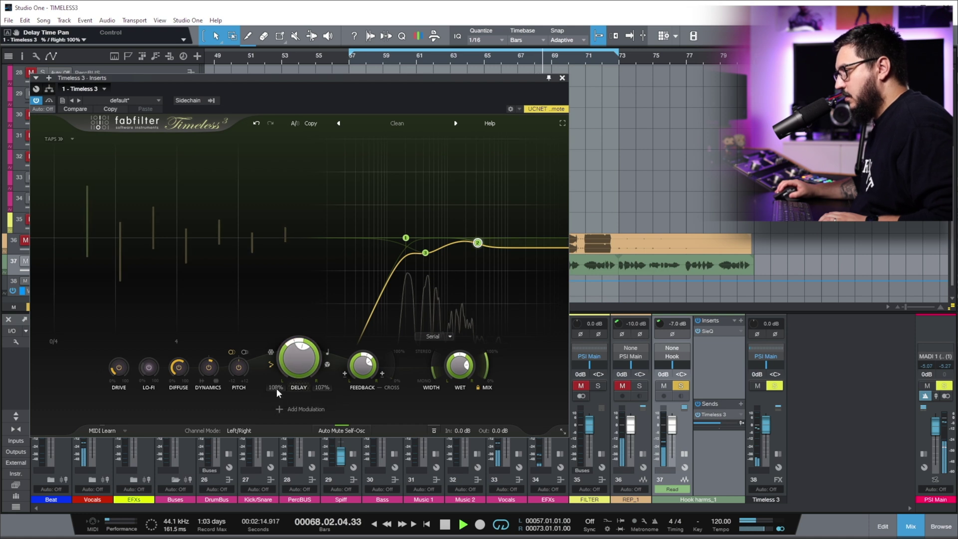
drag(276, 389, 324, 391)
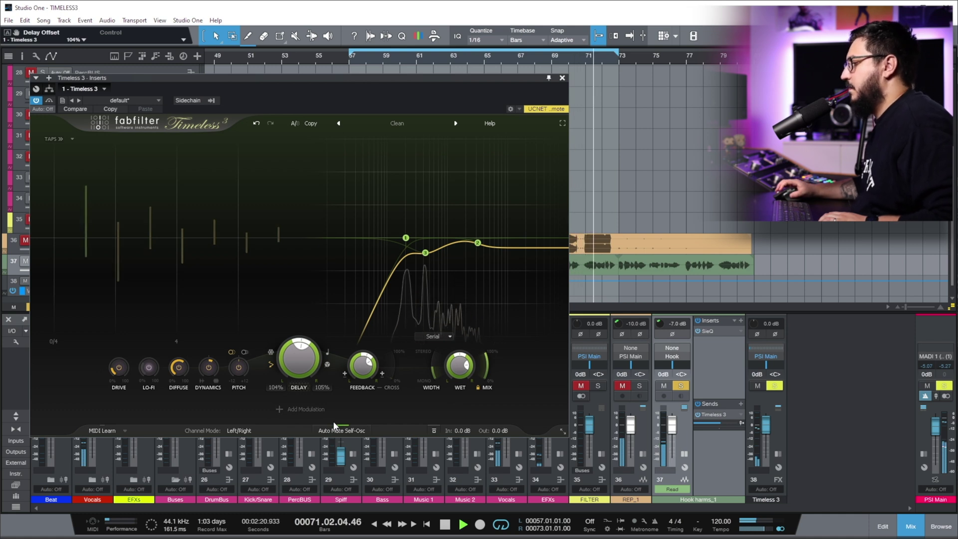
- Add a fourth filter between filters 3 and 2, shape it as a notch and move it to 1640.6 Hz
mouse_move(485, 243)
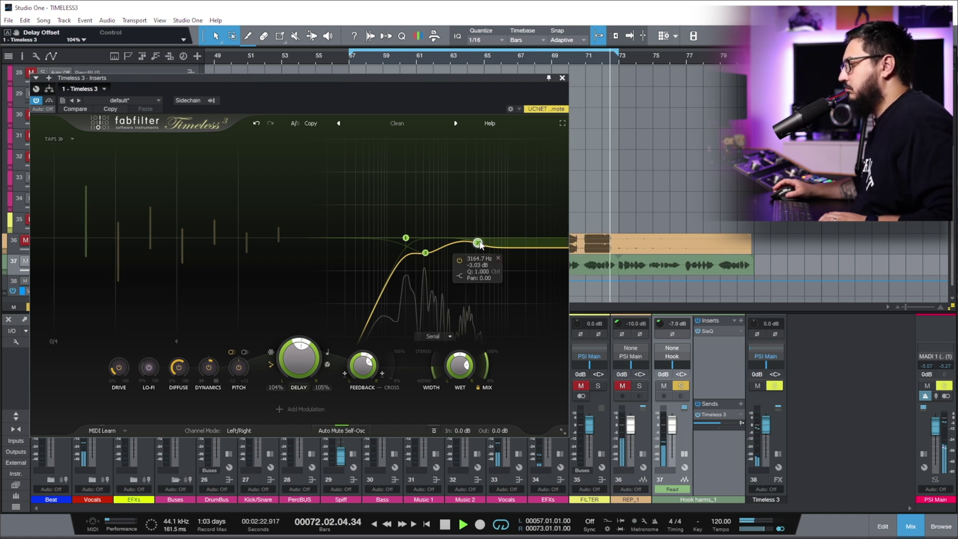
right_click(480, 244)
click(448, 245)
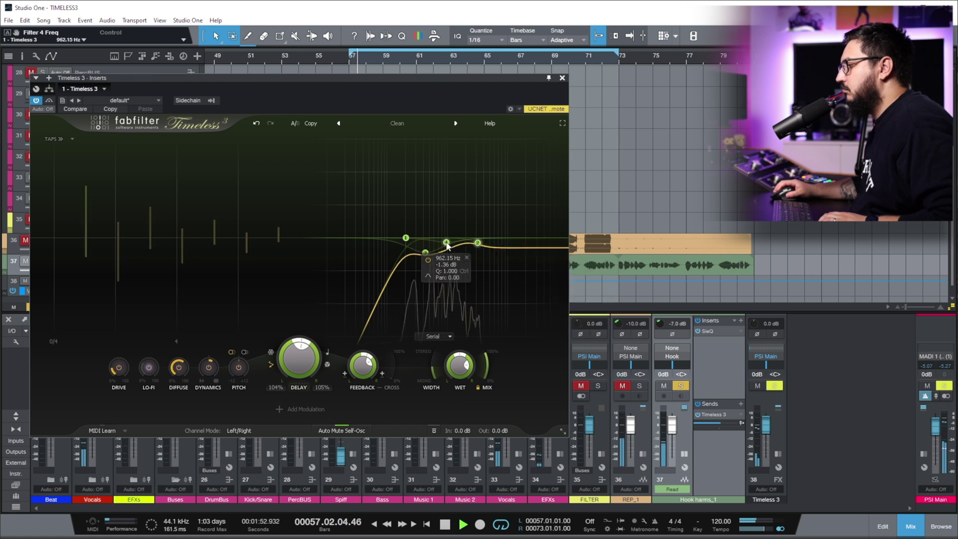
mouse_move(487, 267)
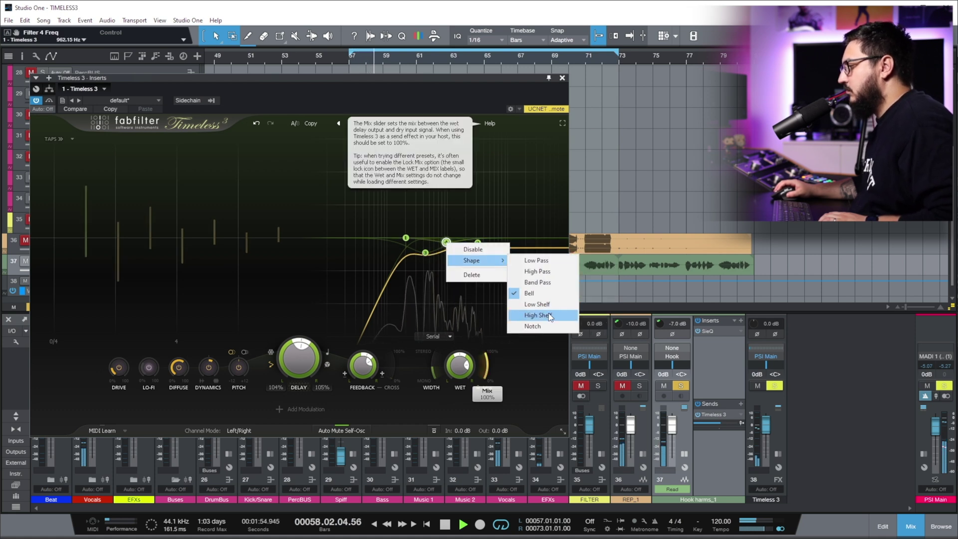
click(534, 326)
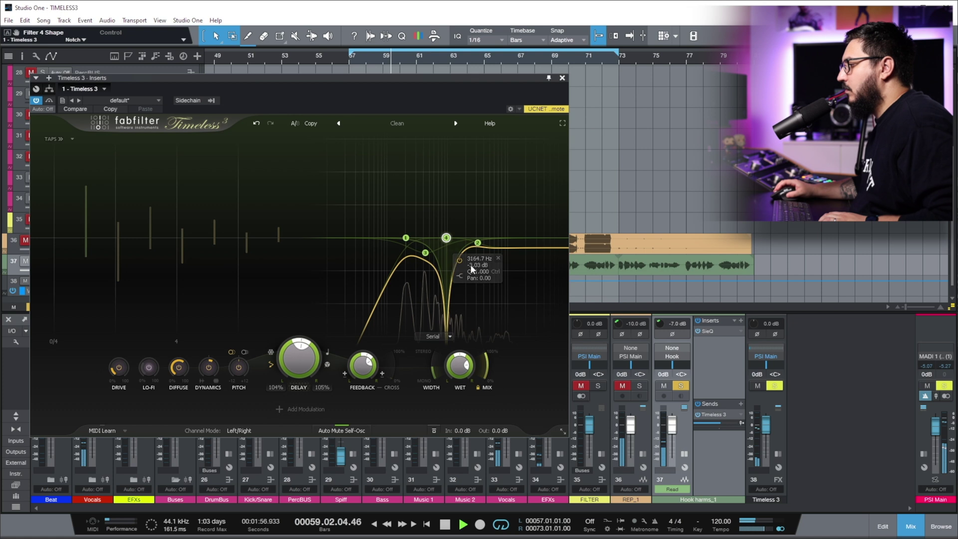
mouse_move(445, 241)
mouse_down()
mouse_move(421, 238)
mouse_move(463, 237)
mouse_up()
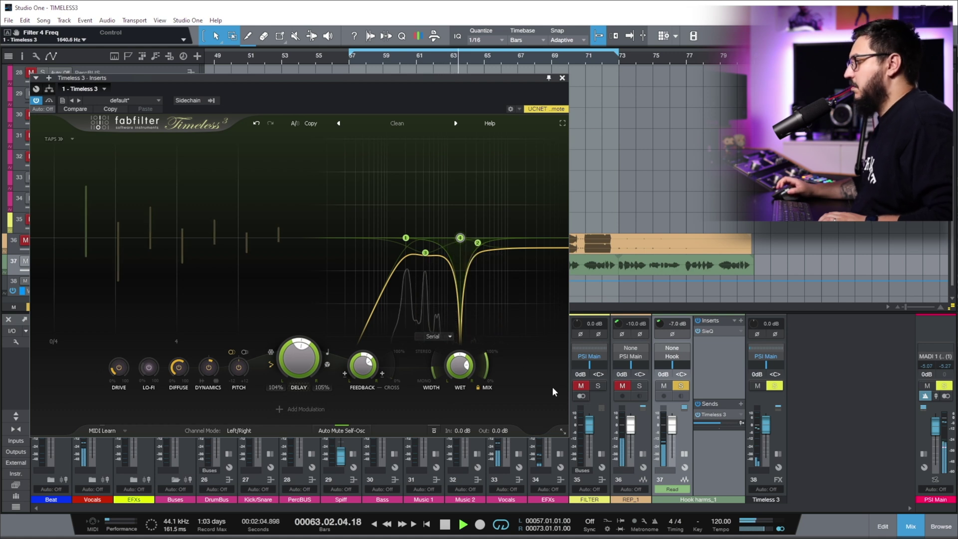
- Stop playback, add an XLFO modulating the frequency of filter 4, and resume playback
key(space)
click(306, 410)
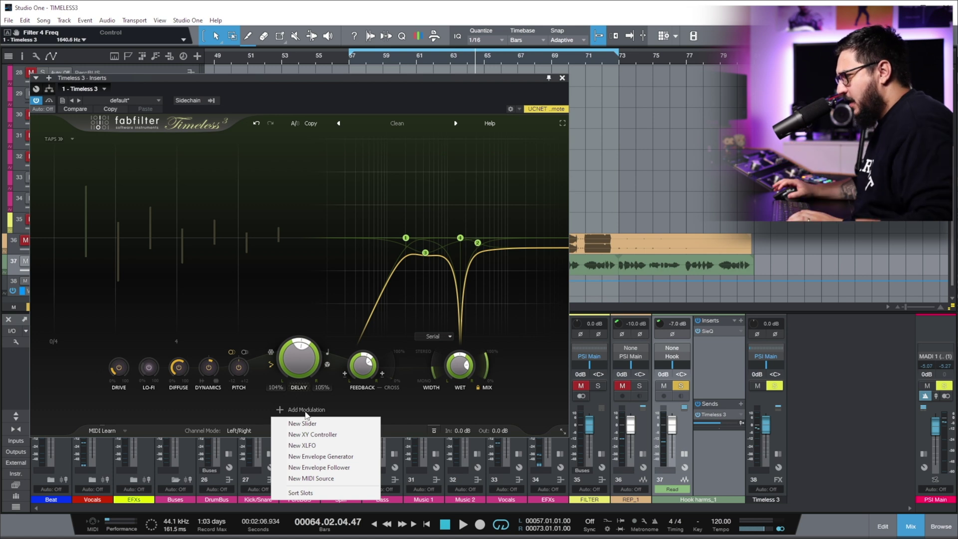
click(301, 445)
drag(282, 349, 460, 206)
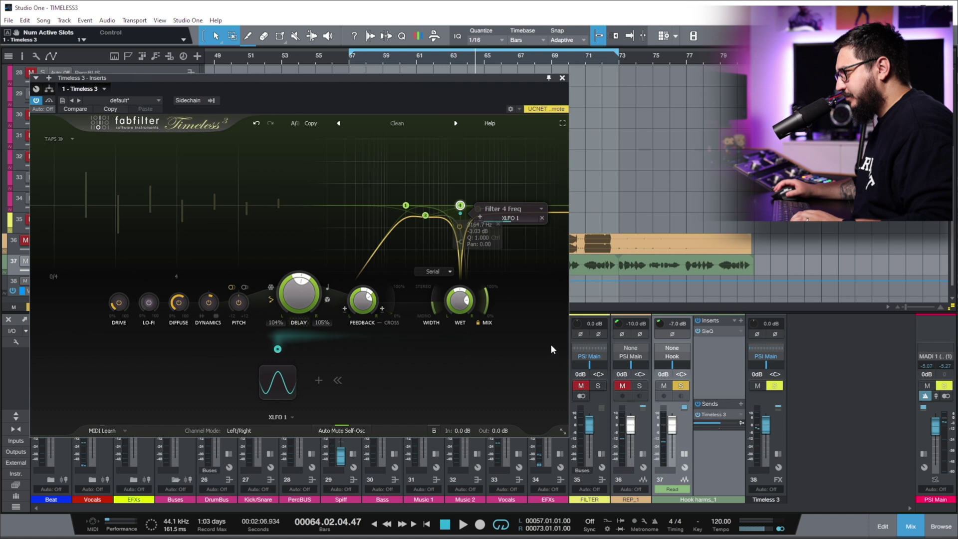
key(space)
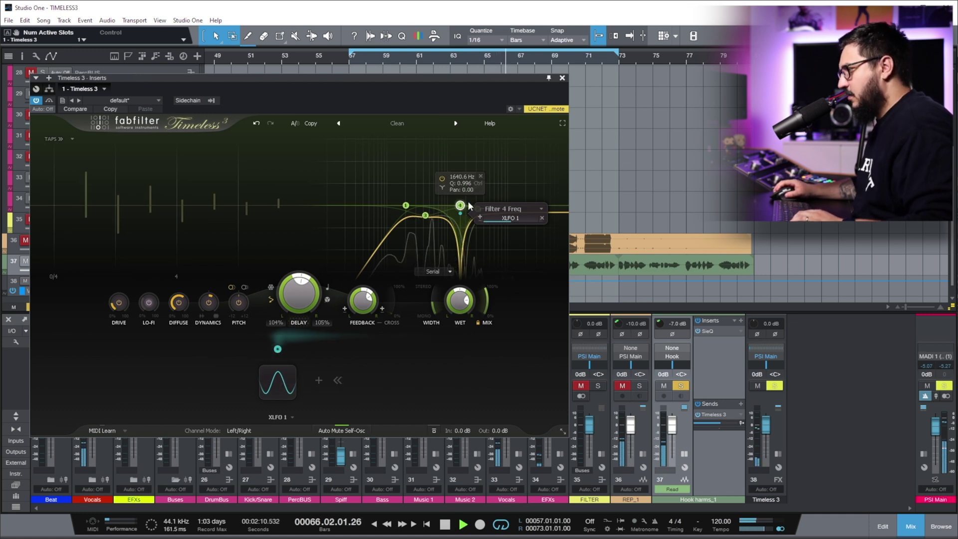
- Audition narrower and wider notch settings on filter 4 and set its Q to 0.352
scroll(463, 208, down, 3)
scroll(463, 209, up, 4)
scroll(463, 208, down, 2)
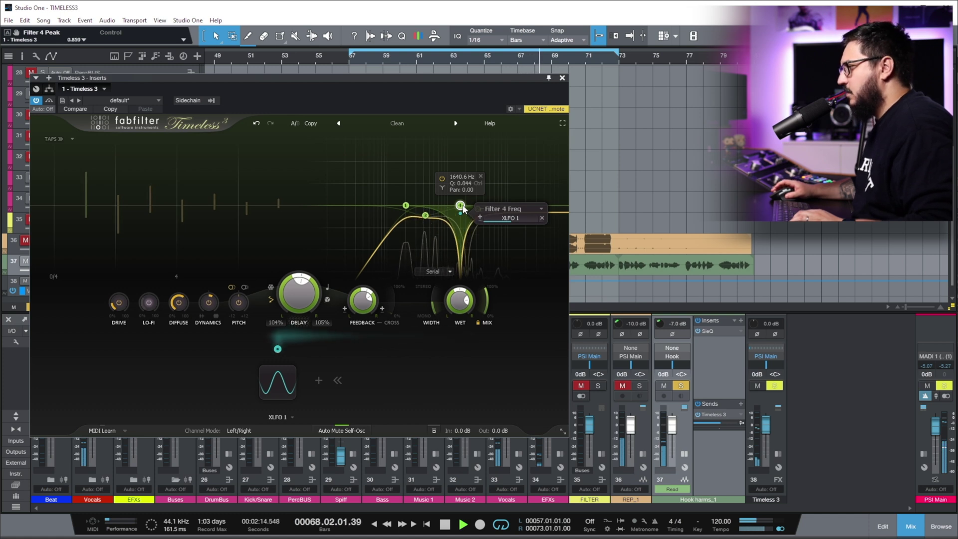
scroll(464, 209, down, 10)
scroll(463, 208, up, 3)
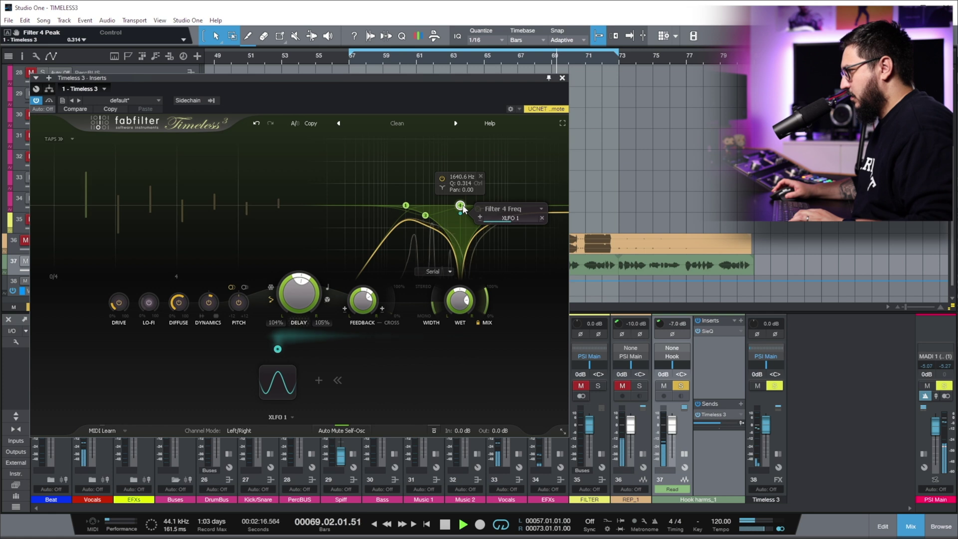
scroll(463, 208, up, 1)
- Sync the XLFO 1 rate to 1/2
mouse_move(280, 382)
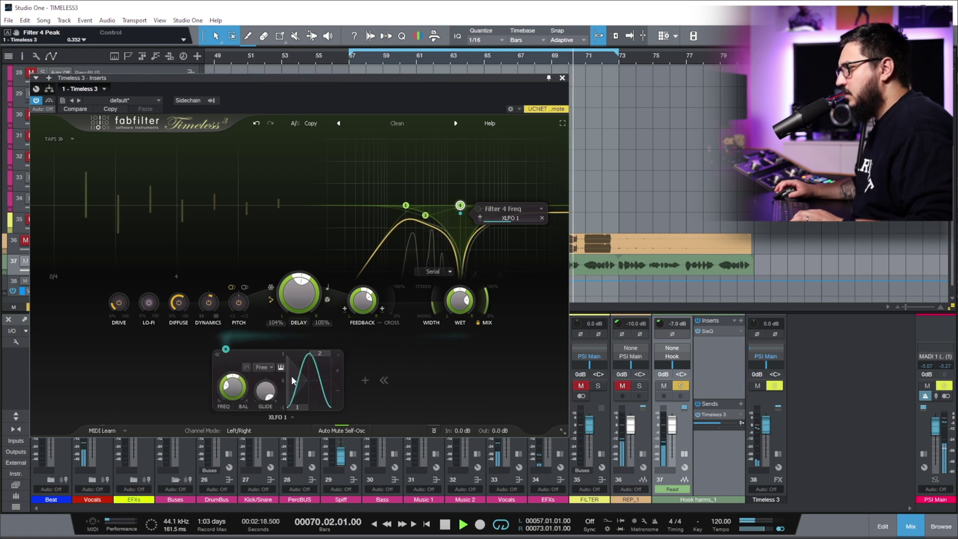
click(264, 367)
click(280, 435)
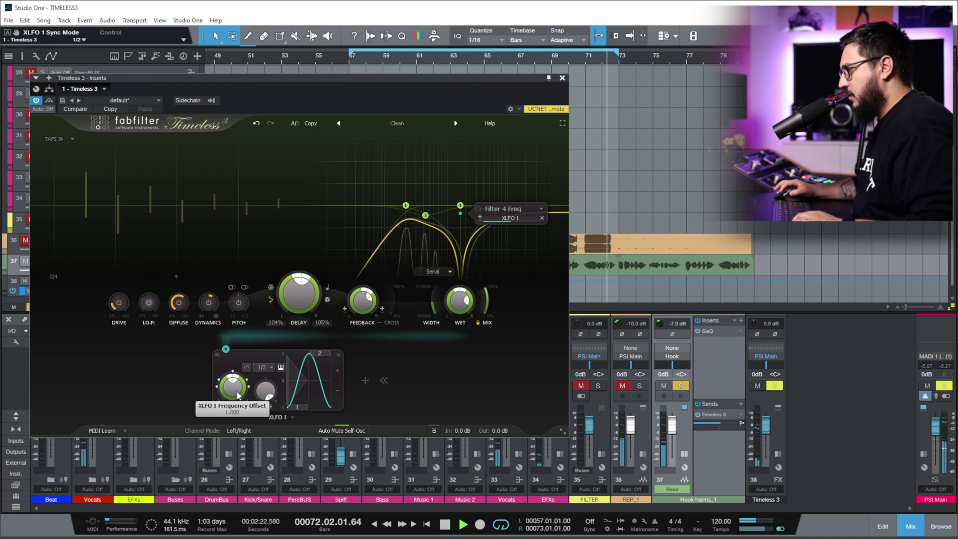
- Change filter 4 to a bell at 891.53 Hz with a gain of -6.78 dB and audition its width
mouse_move(461, 207)
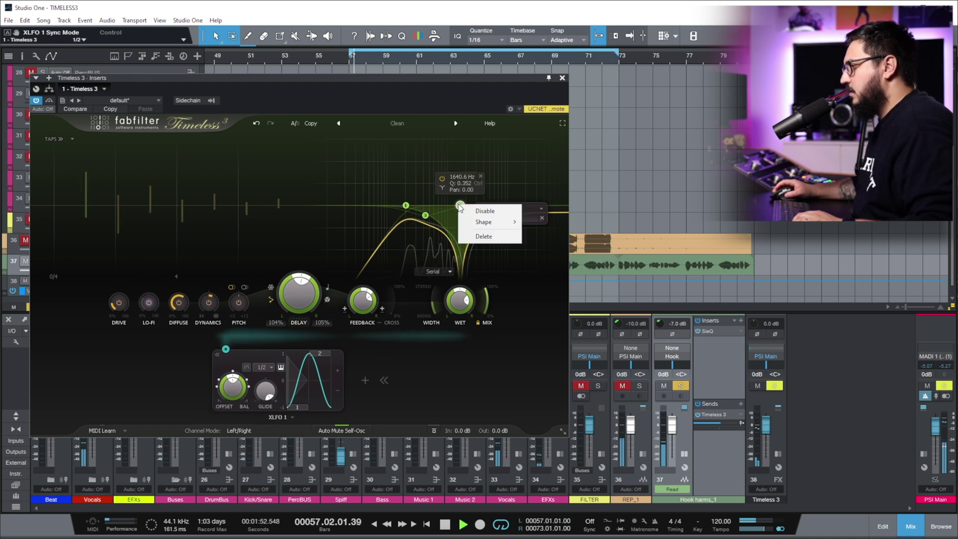
mouse_move(484, 222)
click(538, 253)
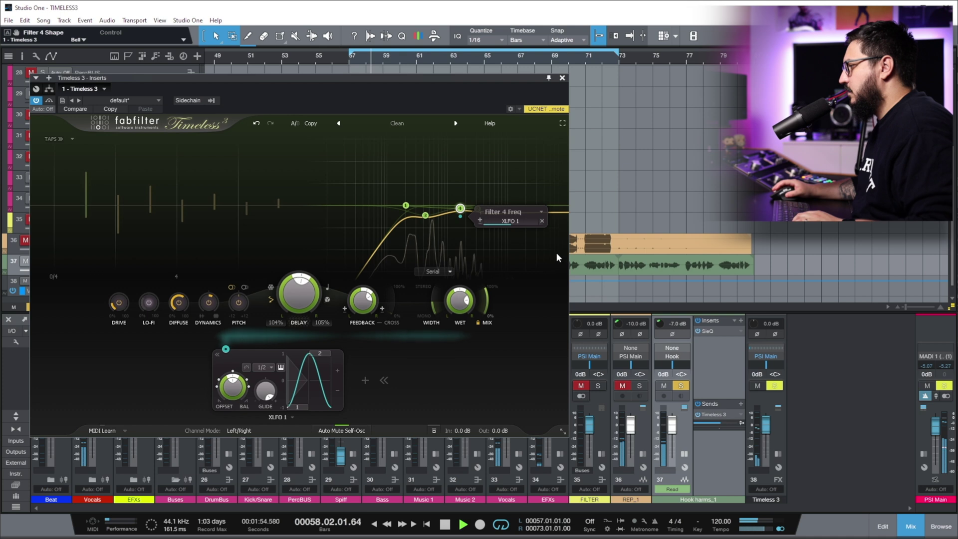
mouse_move(459, 208)
mouse_down()
mouse_move(458, 165)
mouse_move(461, 196)
mouse_move(452, 167)
mouse_move(444, 220)
mouse_up()
scroll(461, 196, down, 2)
scroll(460, 193, up, 9)
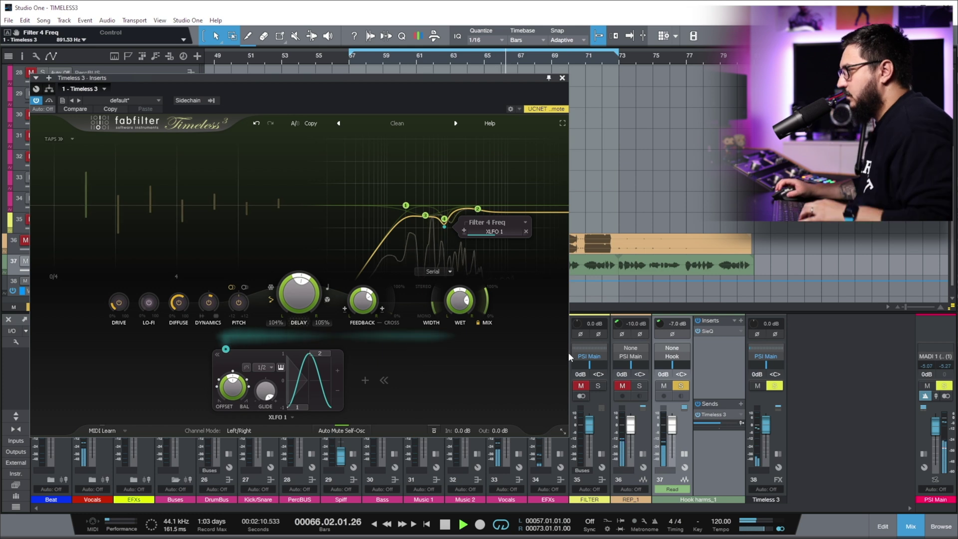
mouse_move(444, 219)
mouse_down()
mouse_move(444, 240)
mouse_move(445, 219)
mouse_up()
- Change filter 4 to a band pass at 682.75 Hz with a peak of 0.232
right_click(445, 220)
mouse_move(472, 237)
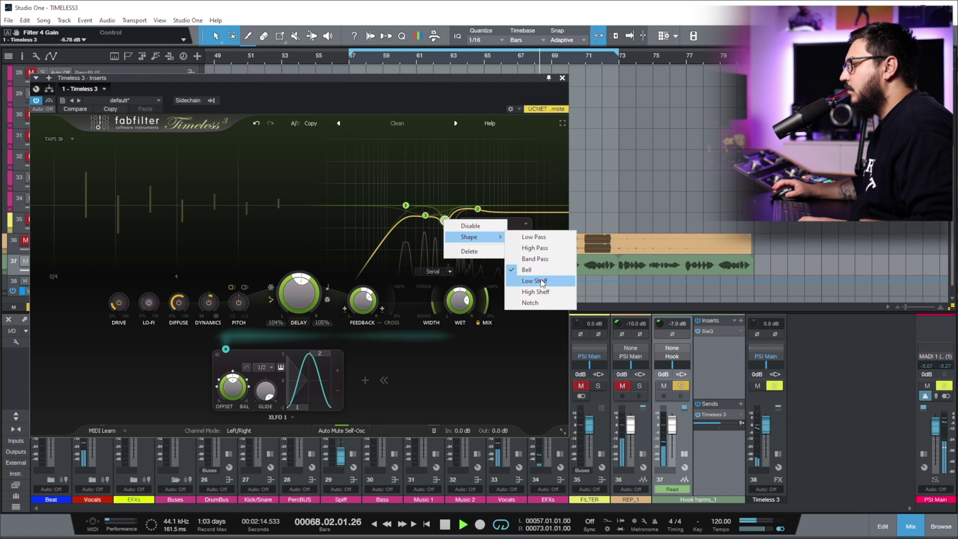
click(535, 259)
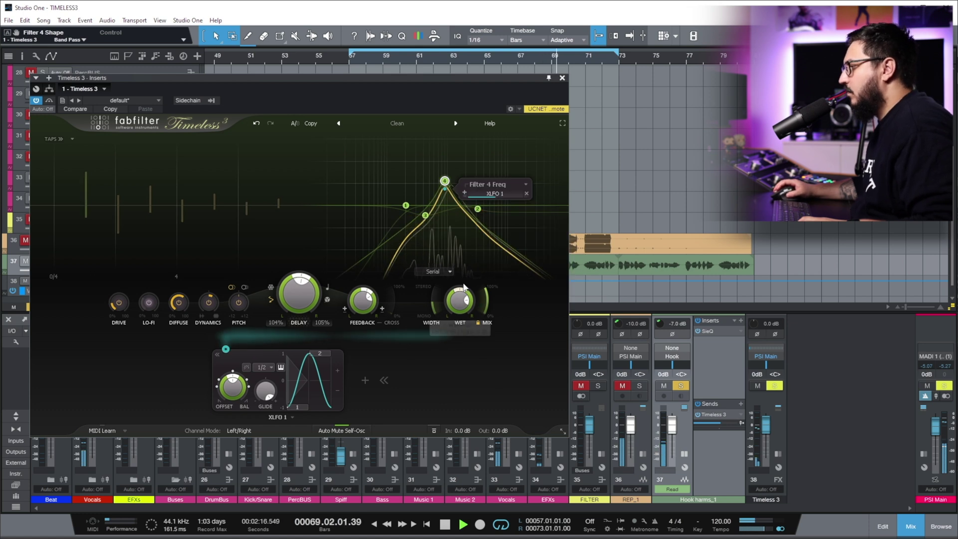
drag(445, 181, 437, 195)
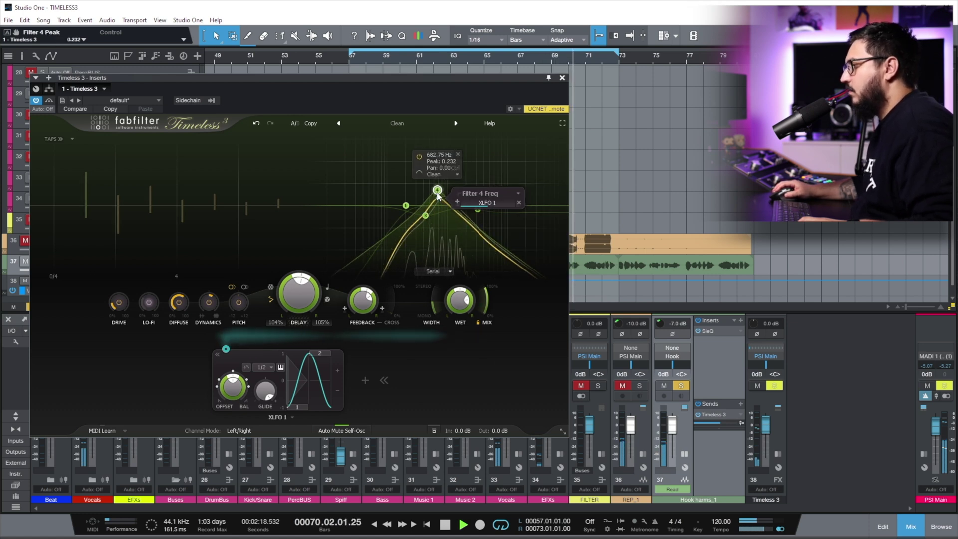
- Move filter 4 to 1142.2 Hz with a peak of 0.206 and filter 2 to 12721 Hz at -2.80 dB
scroll(437, 196, down, 4)
drag(437, 195, 457, 177)
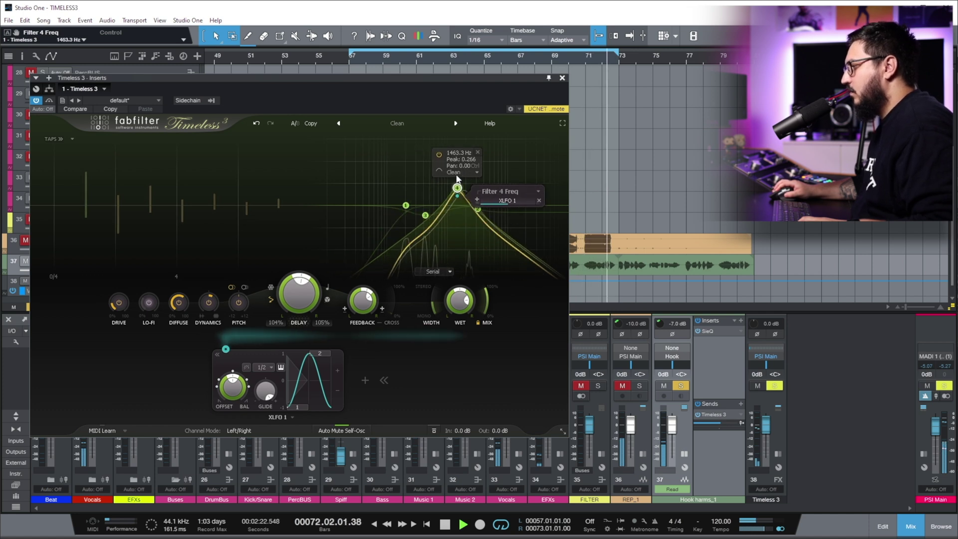
drag(478, 210, 516, 212)
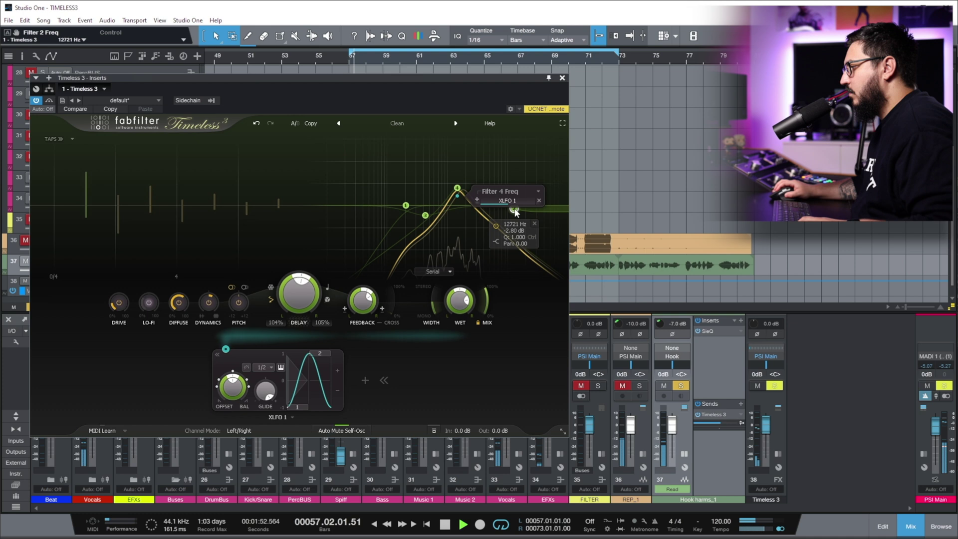
drag(457, 188, 451, 192)
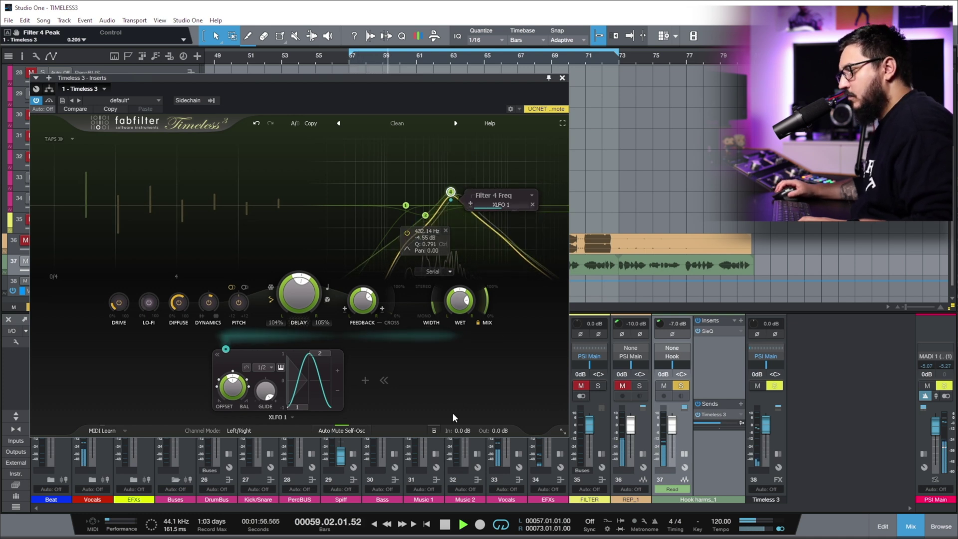
- Add a second XLFO as a modulator for Pitch Shift and sync its rate to 2
click(365, 380)
click(394, 416)
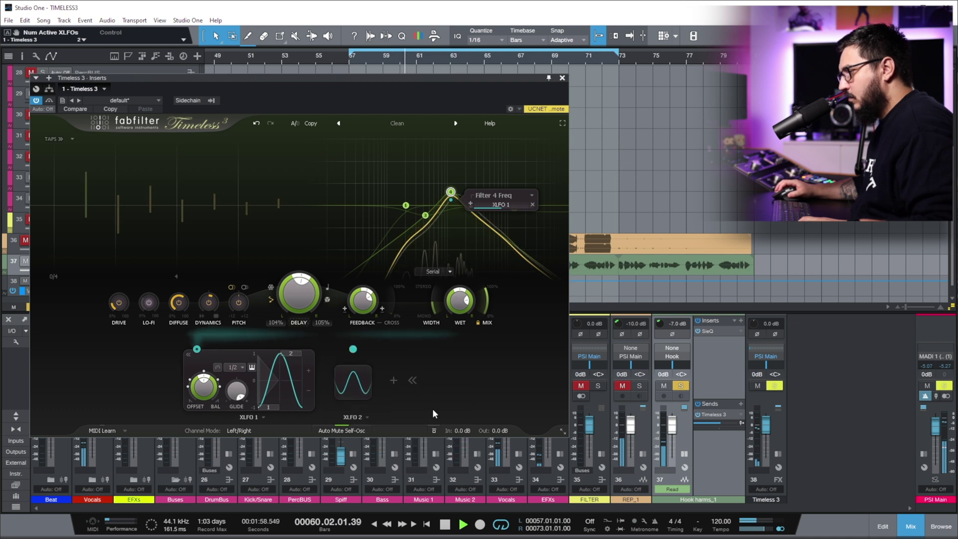
click(350, 382)
drag(254, 348, 238, 304)
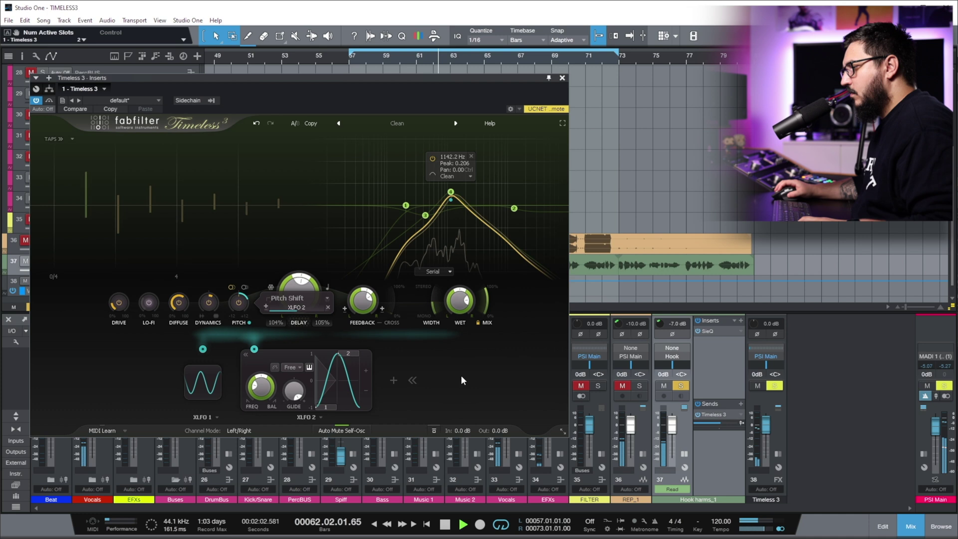
click(292, 367)
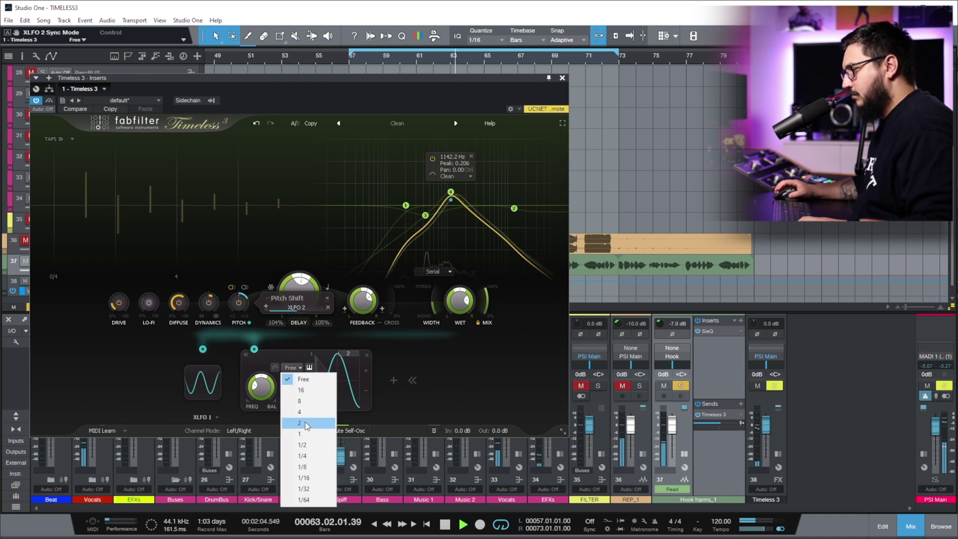
click(304, 424)
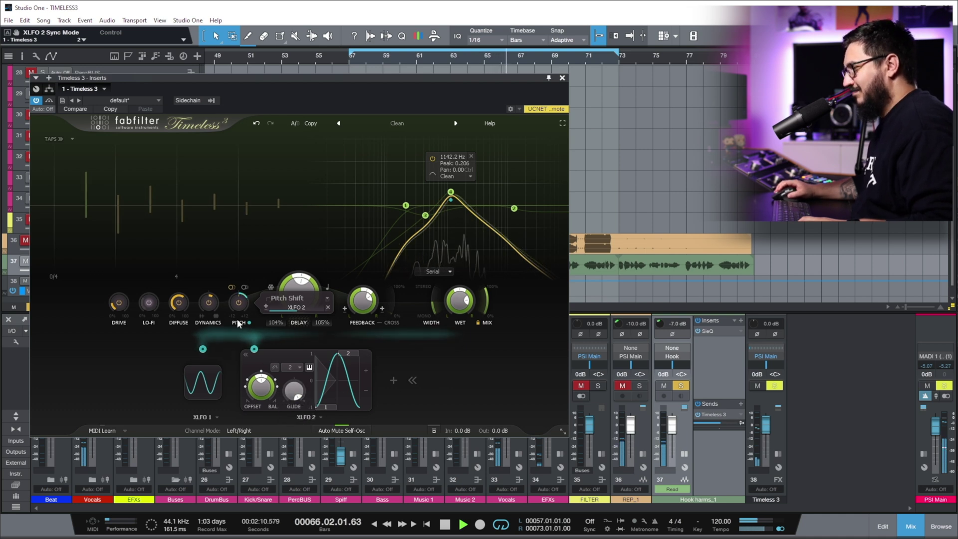
- Reduce XLFO 2's waveform height and Pitch Shift modulation level, and sync its rate to 1/4
click(328, 394)
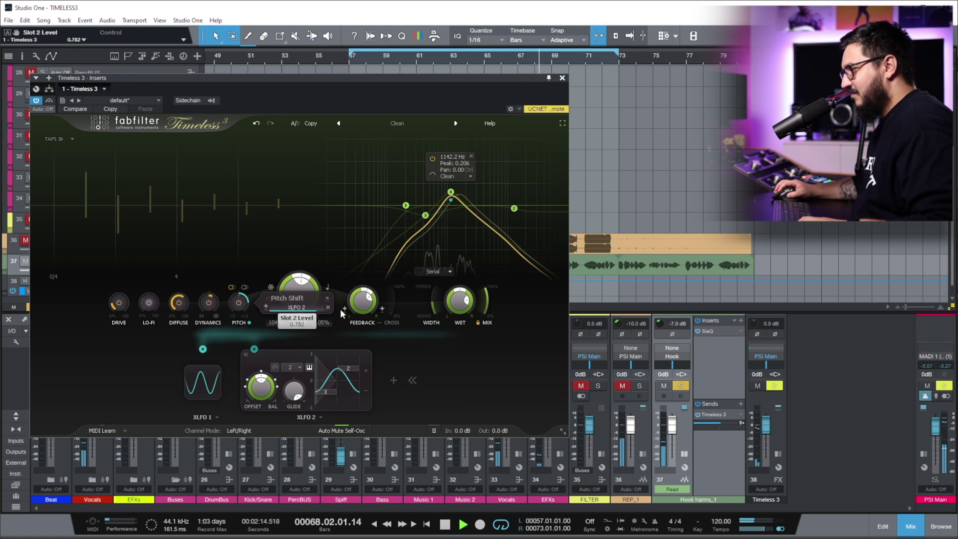
drag(298, 319, 250, 328)
click(292, 367)
click(301, 452)
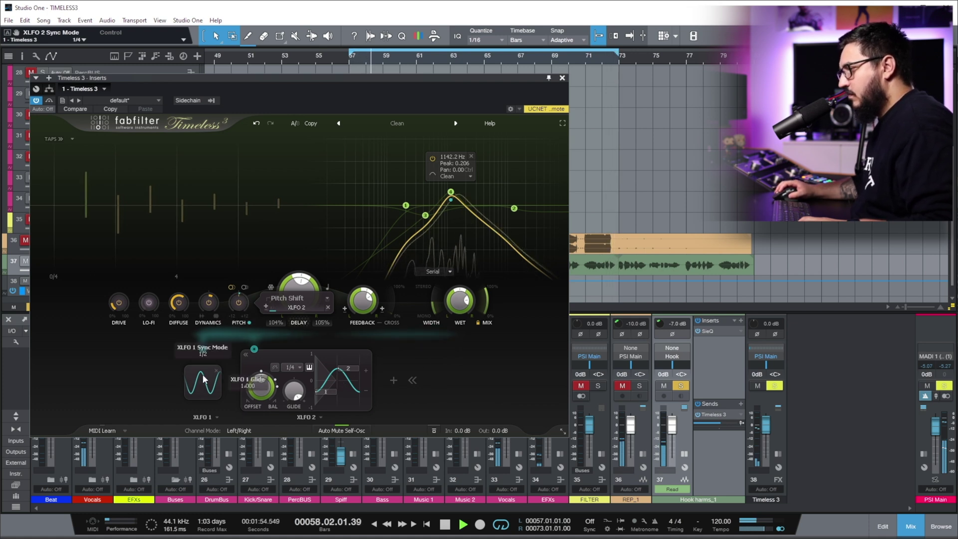
- Set XLFO 1's modulation level on filter 4's frequency to 0.000 and disable filter 4
click(451, 199)
ctrl+click(500, 205)
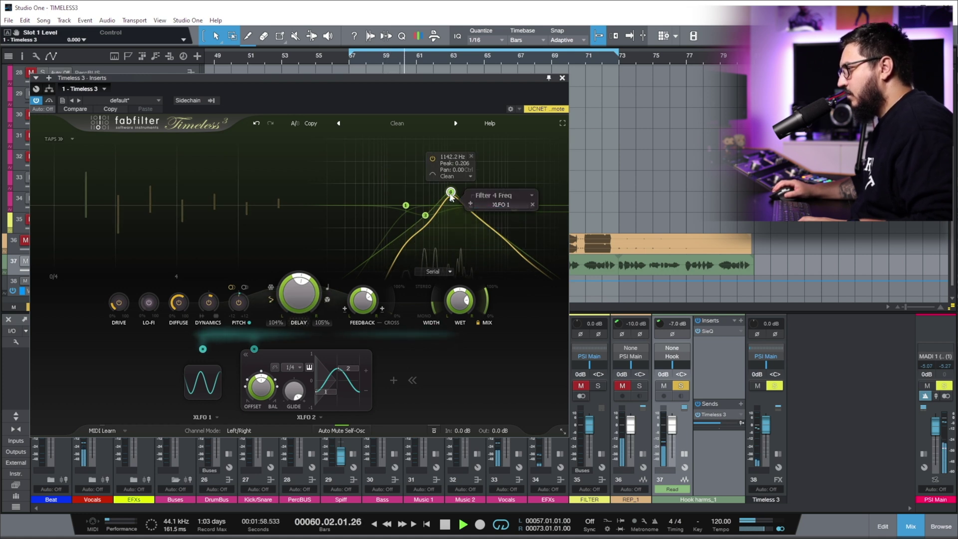
click(433, 159)
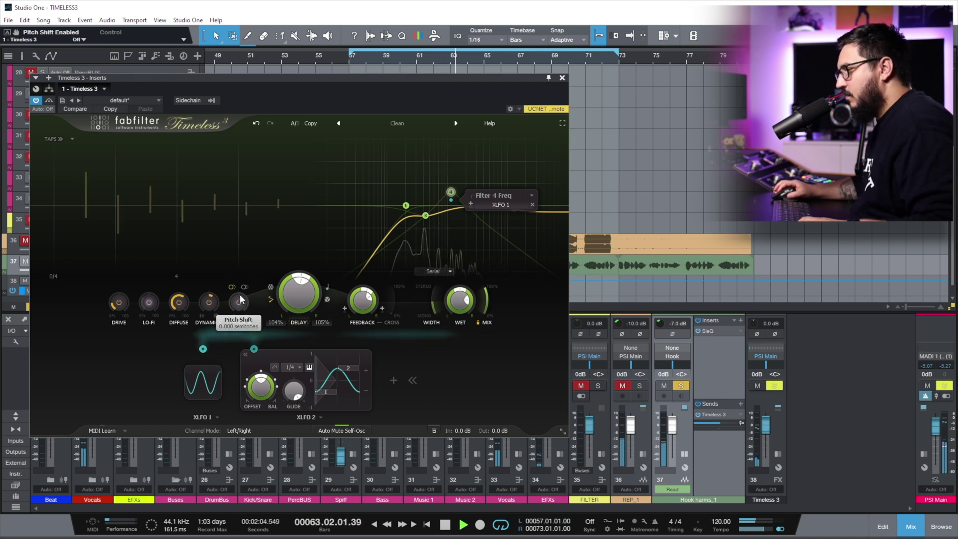
- Set XLFO 2's Pitch Shift modulation level to about 0.129 and turn Pitch Shift back on
click(249, 323)
drag(304, 333, 342, 329)
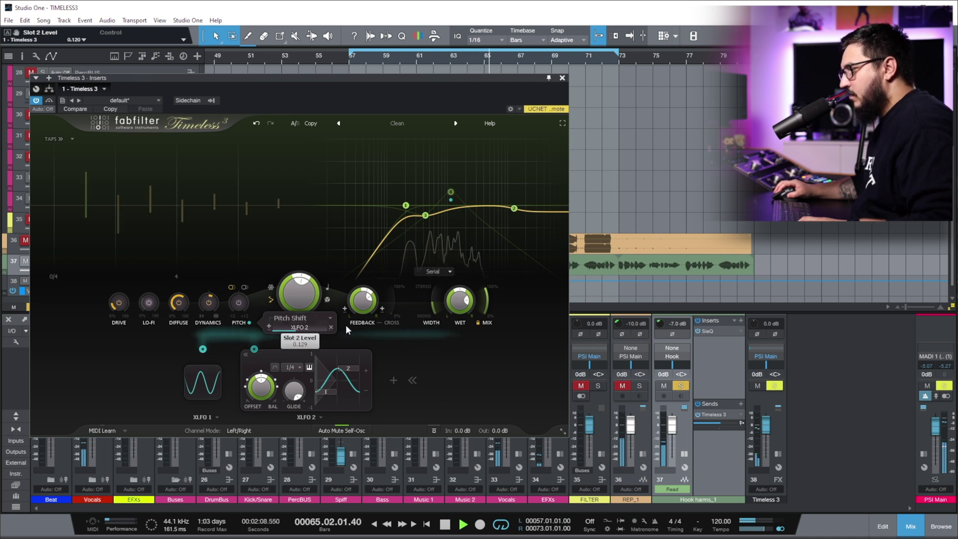
click(240, 301)
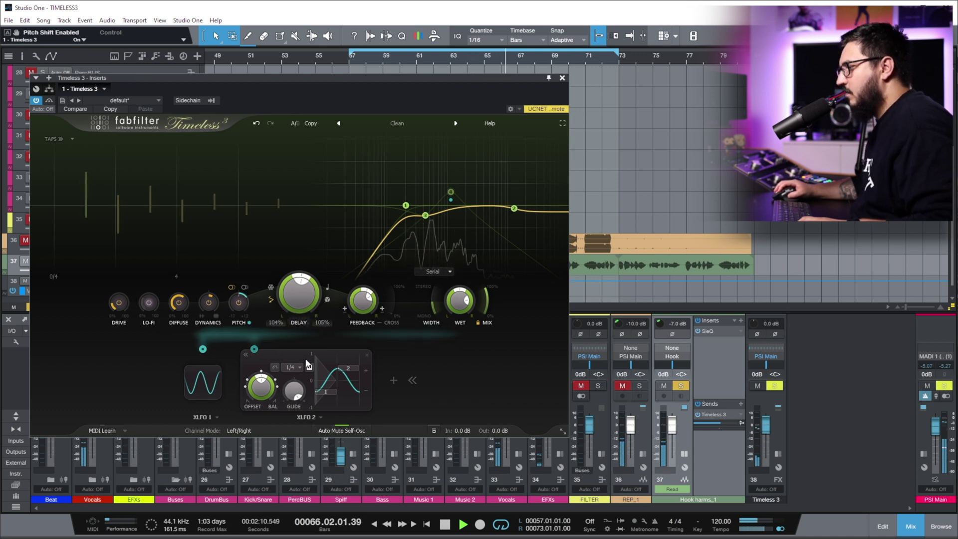
- Lower XLFO 2's Pitch Shift modulation level to 0.006 and turn off pitch shift mirroring
click(250, 322)
drag(302, 332, 238, 370)
drag(285, 331, 265, 349)
click(232, 287)
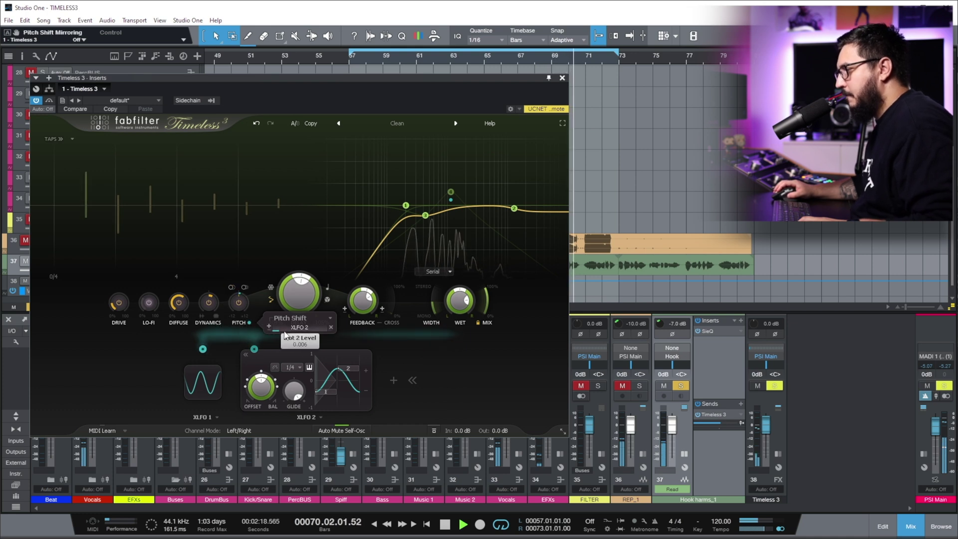
mouse_move(286, 336)
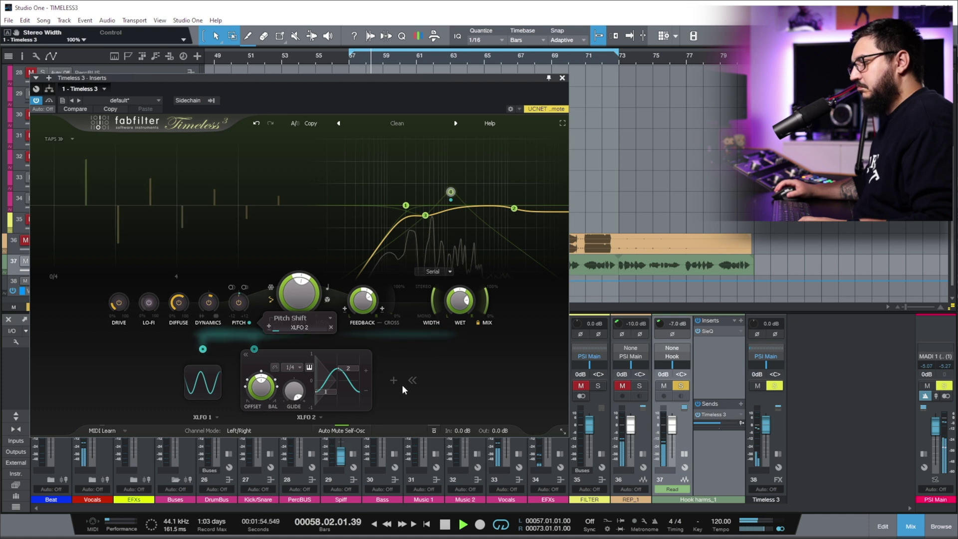
- Add an Envelope Follower, assign it to Wet Level and open its envelope settings with playback running
key(space)
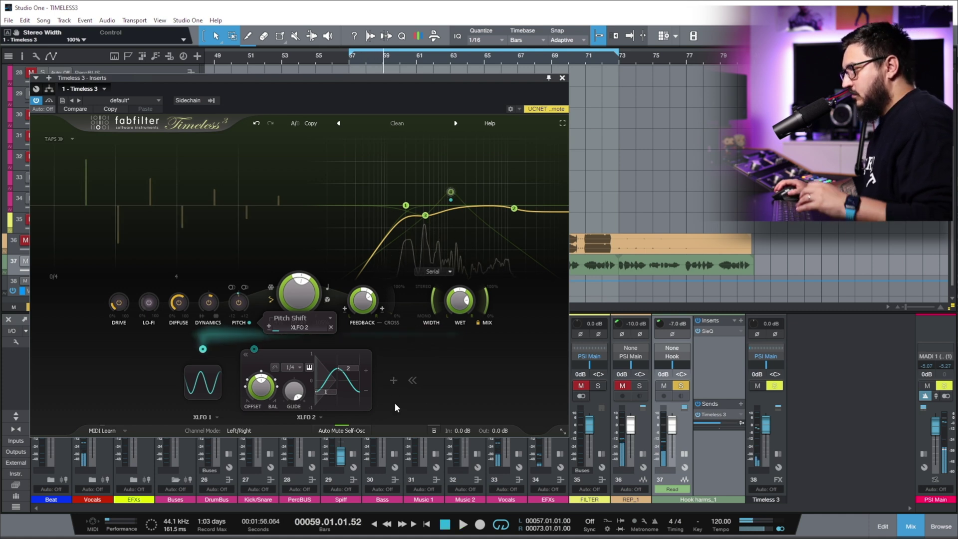
click(394, 380)
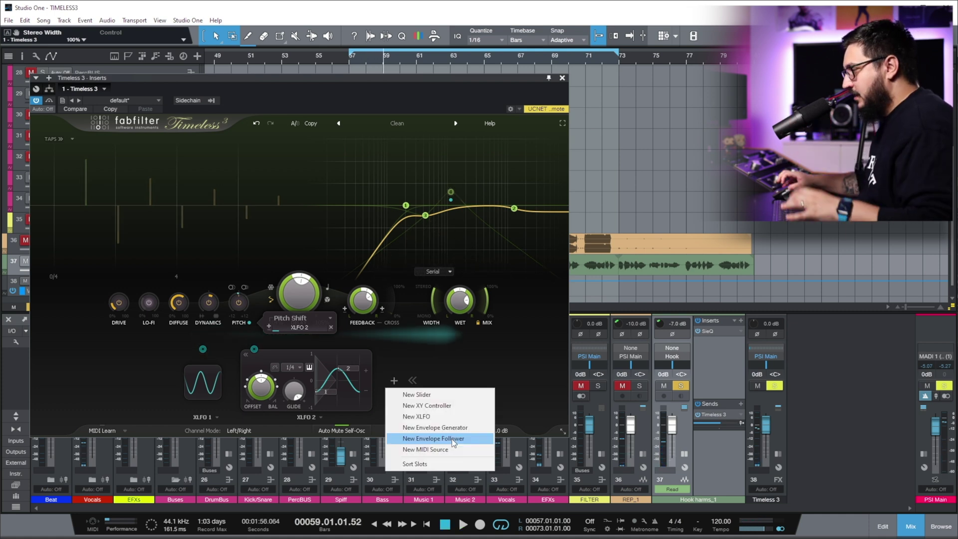
click(453, 440)
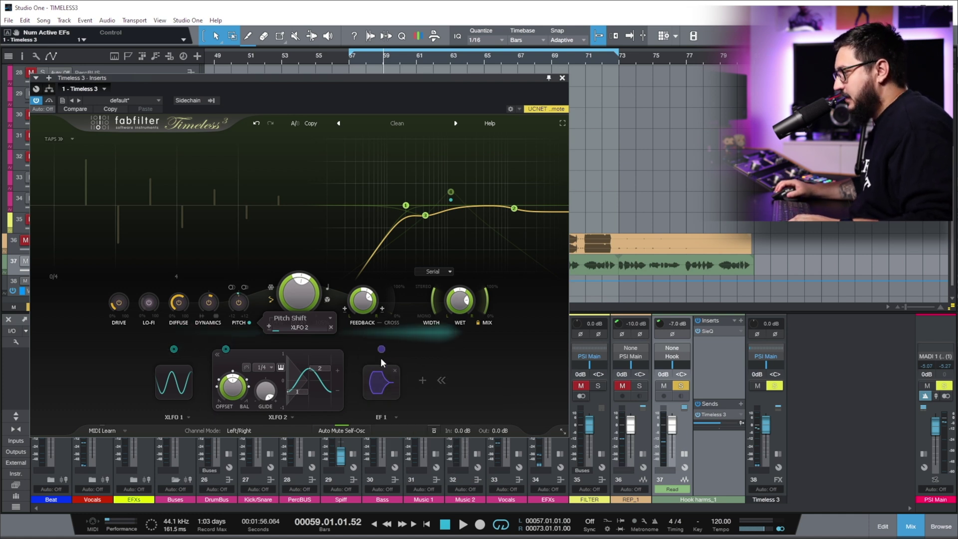
drag(380, 352, 460, 300)
key(space)
click(379, 385)
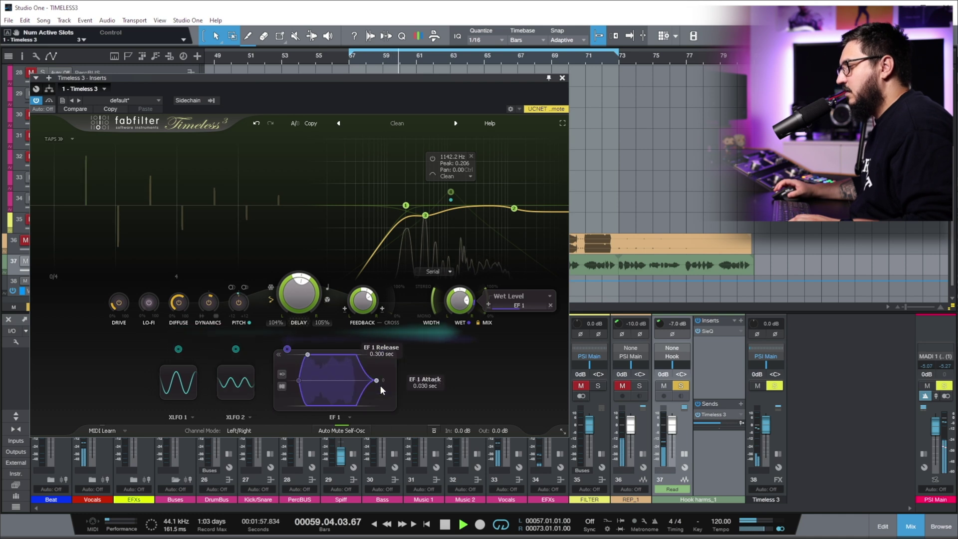
- Invert the envelope follower's modulation of Wet Level and set its level to 0.337
click(488, 305)
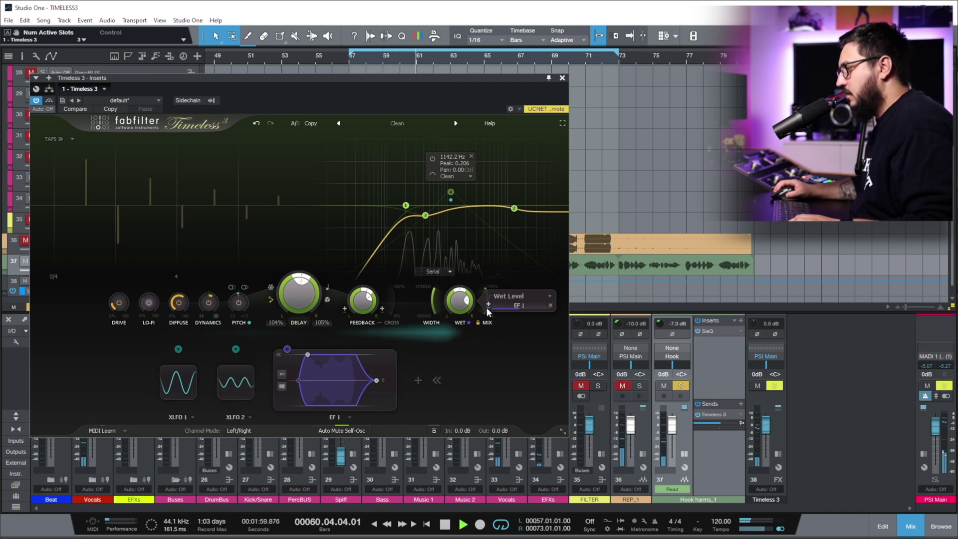
drag(519, 313, 553, 310)
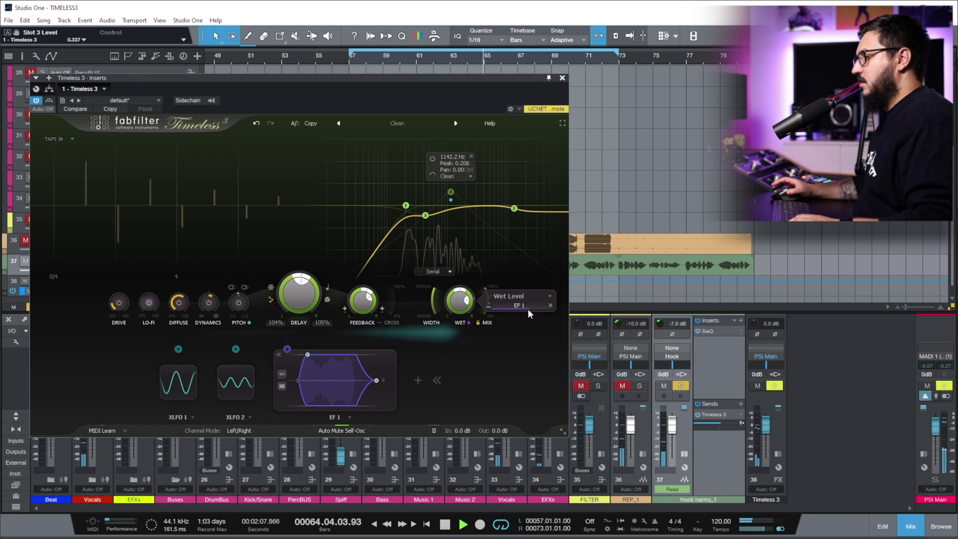
mouse_move(526, 308)
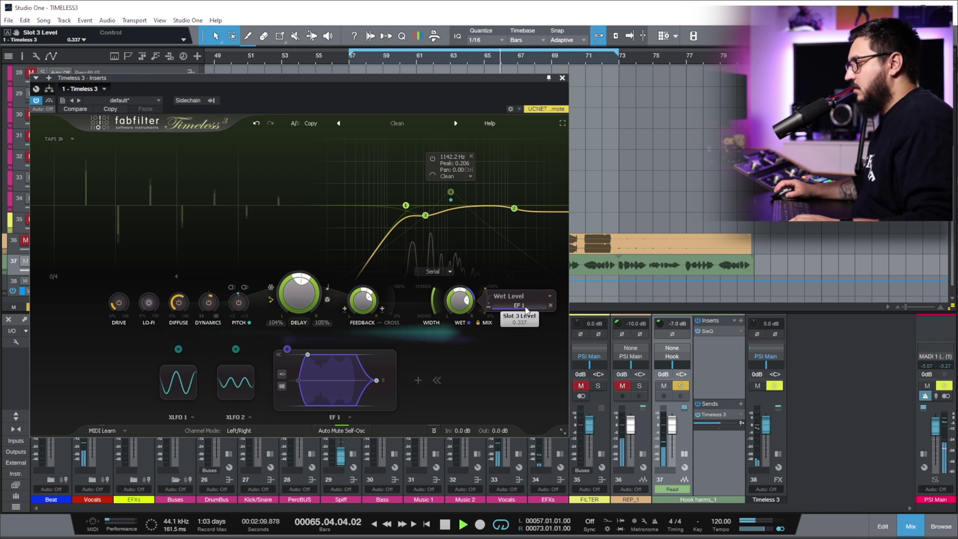
- Set the envelope follower's attack to 0.001 sec and its release to 0.579 sec, auditioning the result
key(space)
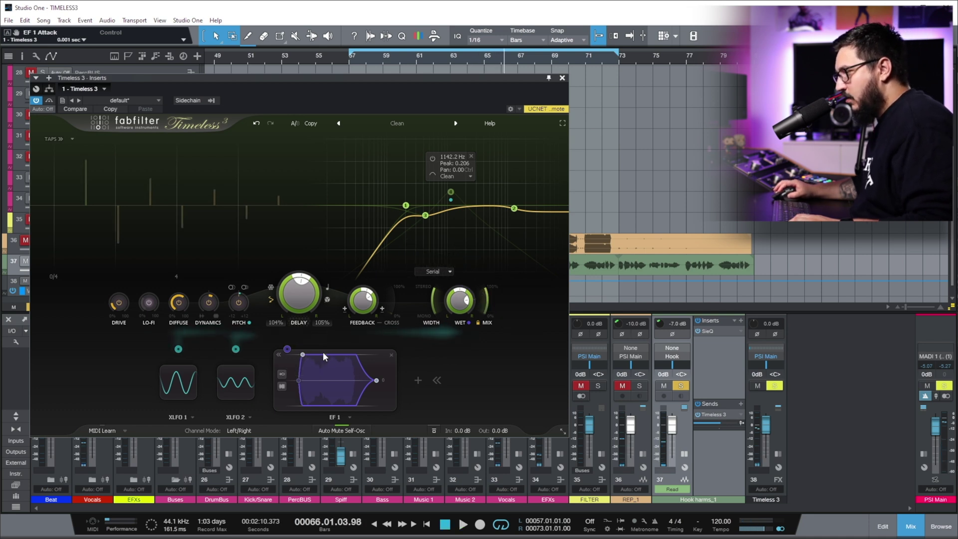
drag(356, 364, 321, 360)
mouse_move(376, 381)
mouse_down()
mouse_move(340, 383)
mouse_move(416, 392)
mouse_move(375, 382)
mouse_up()
key(space)
key(space)
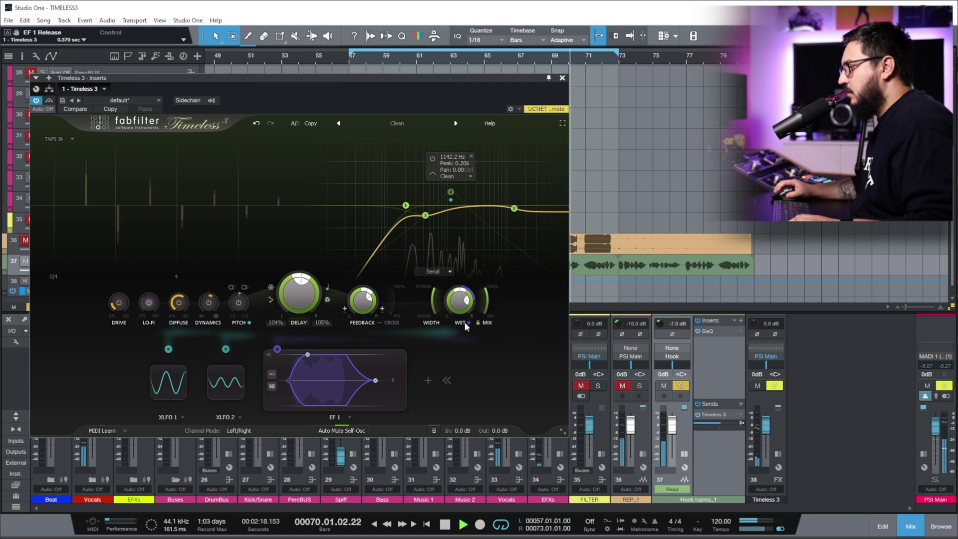
mouse_move(469, 322)
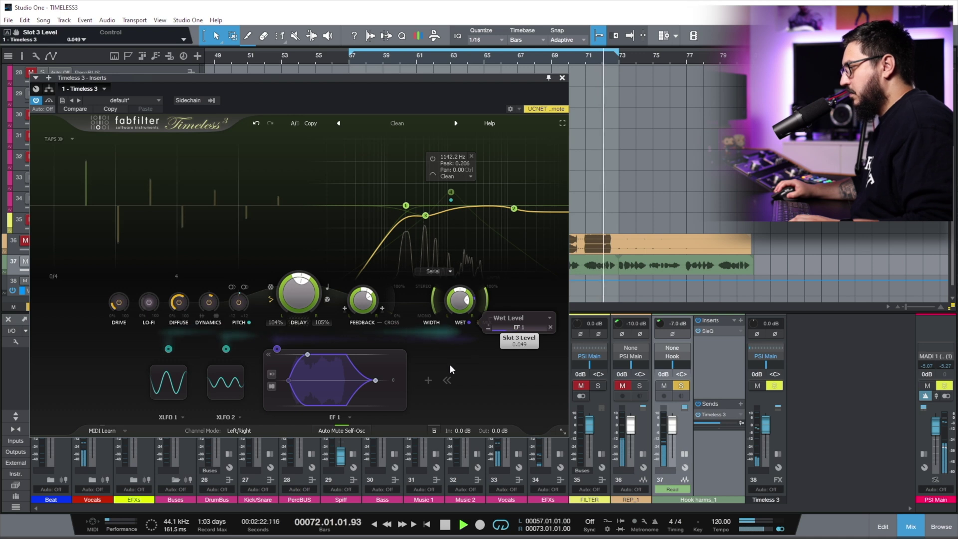
drag(308, 354, 268, 354)
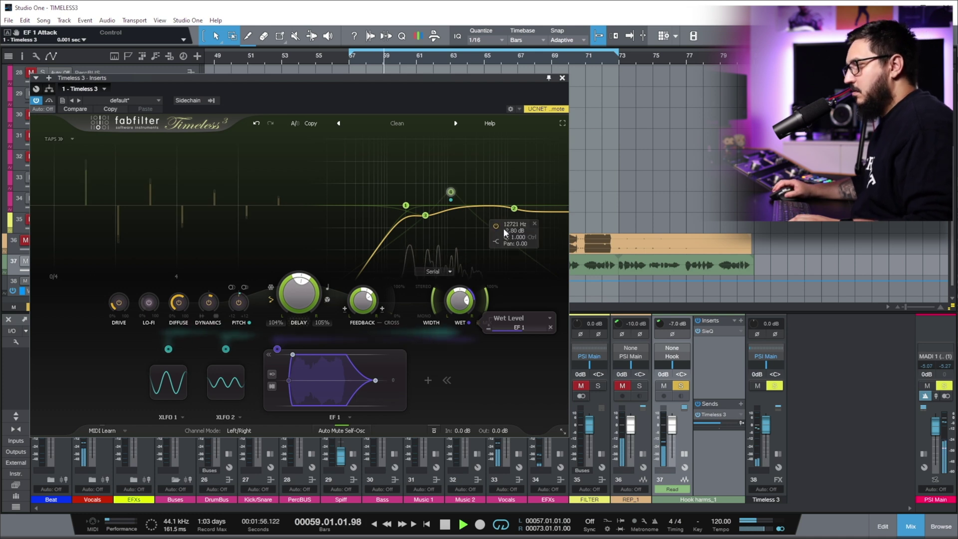
- Change filter 2 to a low pass at 9558.2 Hz with a peak of 0.000 and a gentler slope
right_click(514, 208)
mouse_move(542, 228)
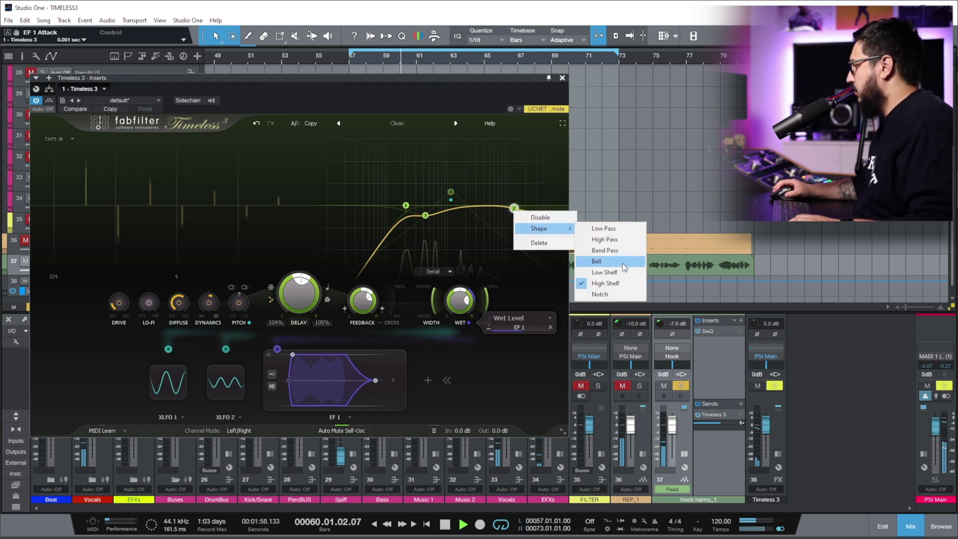
click(604, 228)
drag(514, 206, 506, 209)
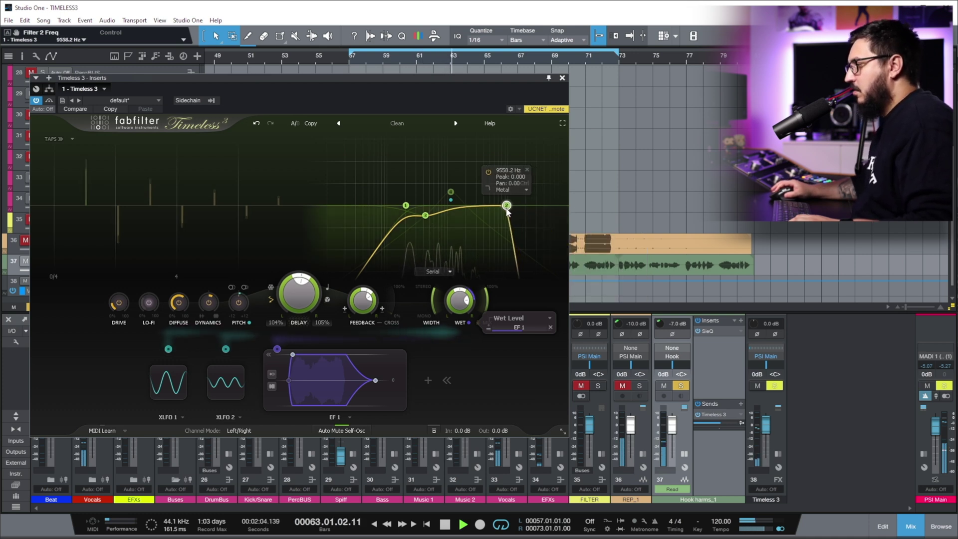
alt+shift+click(506, 209)
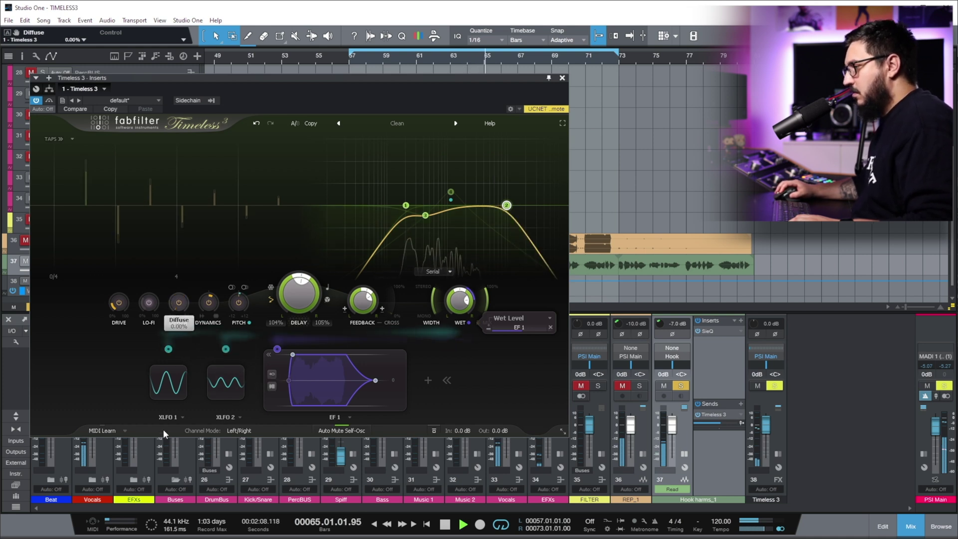
- Turn ping pong off, enable the Lo-Fi effect and stop playback
click(271, 300)
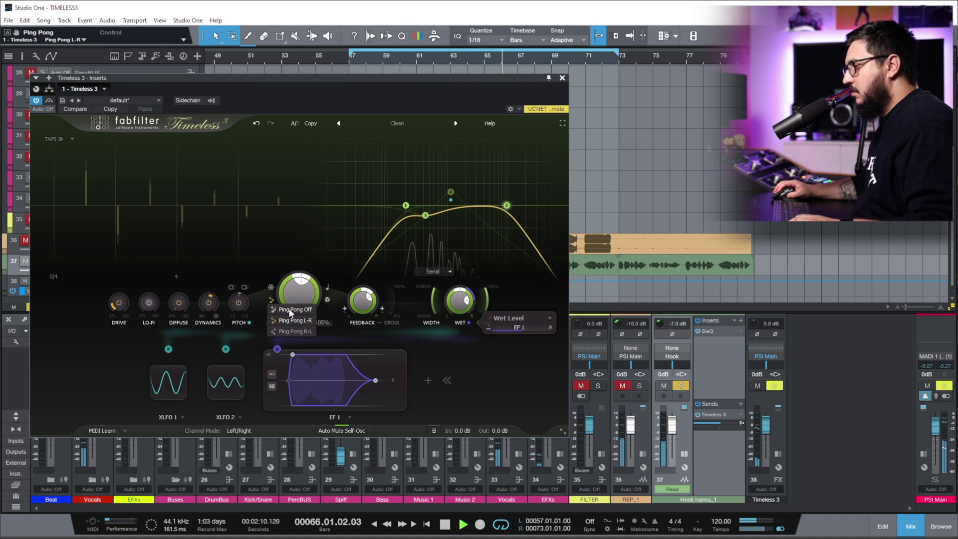
click(294, 310)
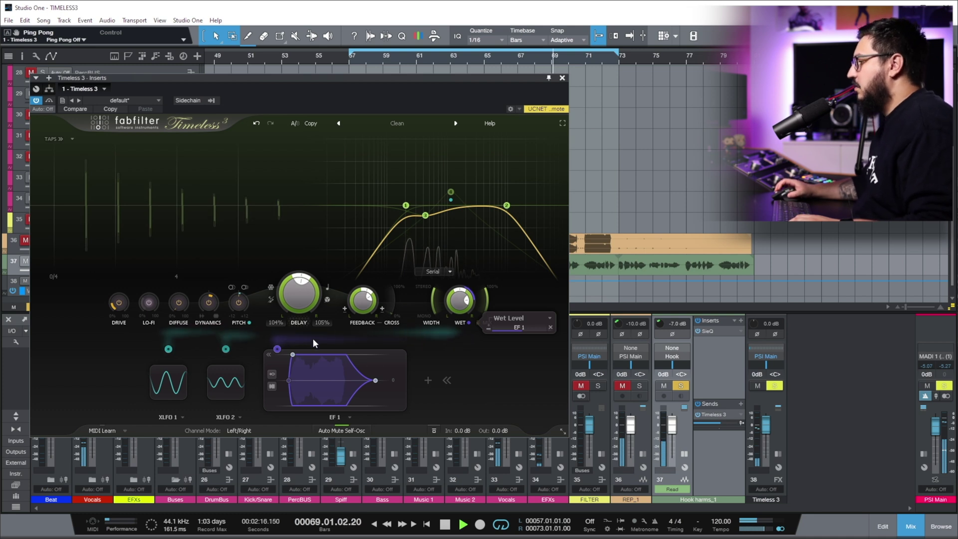
click(149, 302)
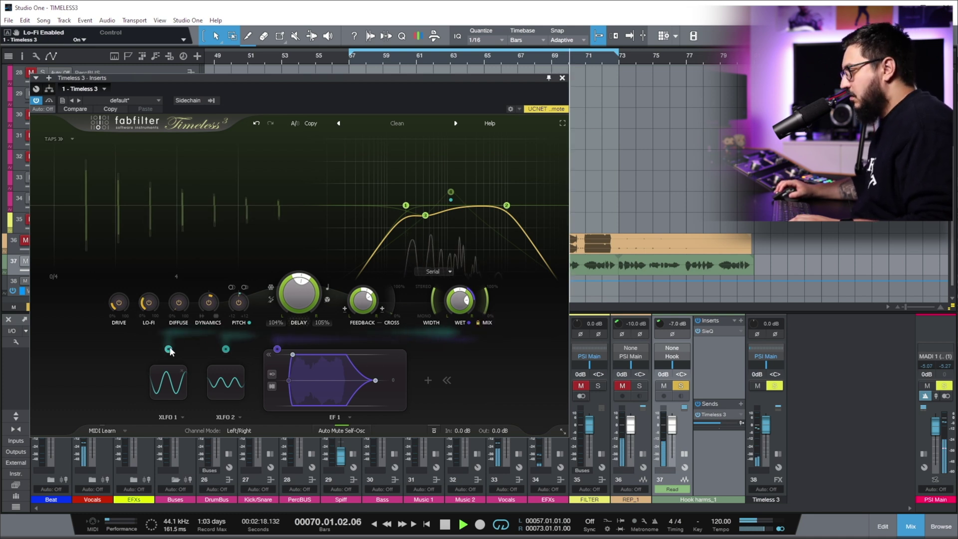
key(space)
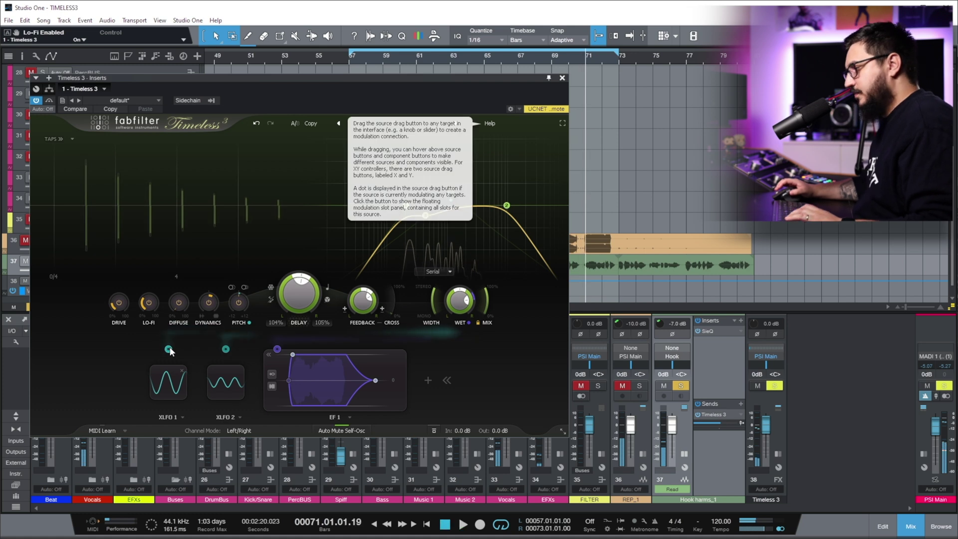